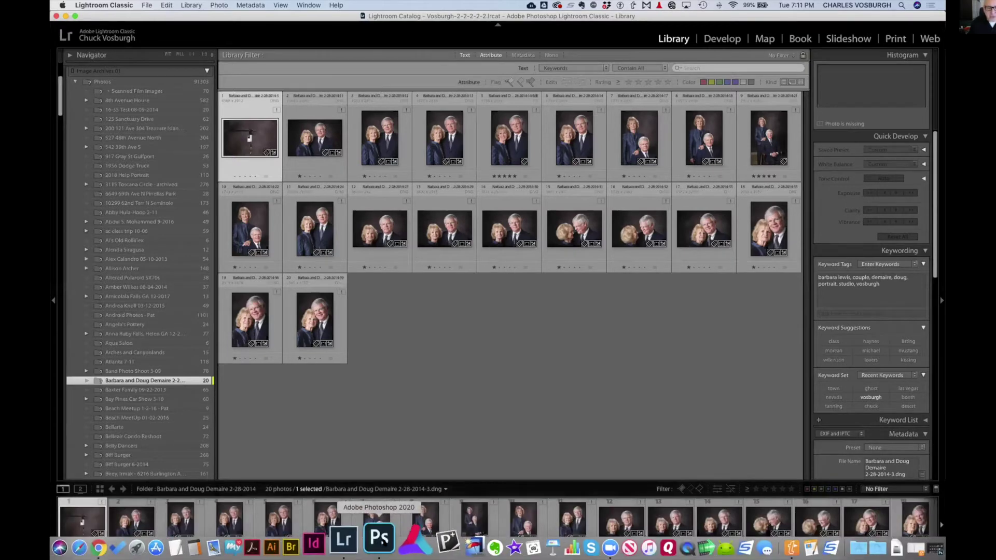
- Switch to Photoshop and open Workflow.psd from the Portrait Workflow folder in Documents
{"action": "left_click", "coordinate": [392, 540]}
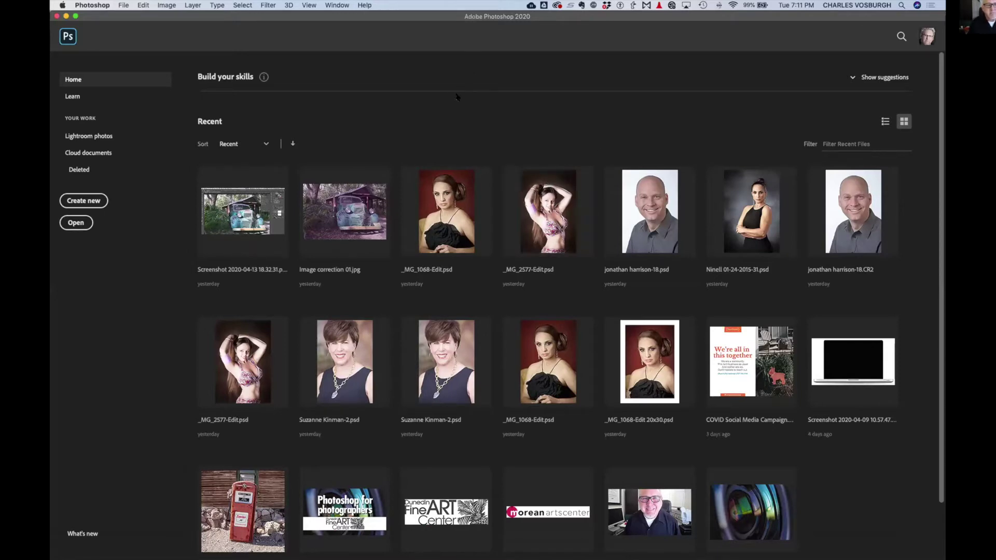
{"action": "left_click", "coordinate": [123, 5]}
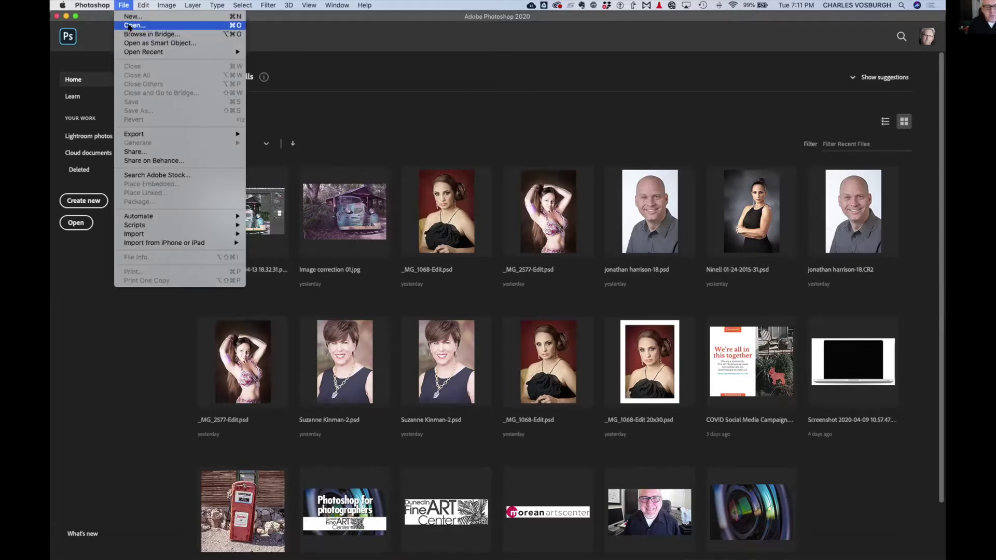
{"action": "left_click", "coordinate": [131, 26]}
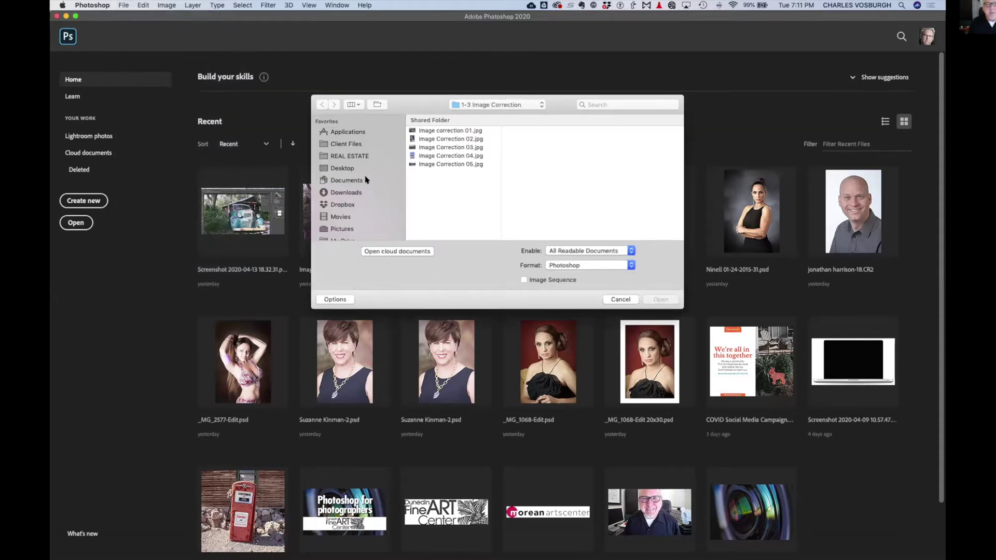
{"action": "left_click", "coordinate": [346, 180]}
{"action": "scroll", "coordinate": [458, 210], "scroll_direction": "down", "scroll_amount": 3}
{"action": "scroll", "coordinate": [458, 209], "scroll_direction": "down", "scroll_amount": 3}
{"action": "scroll", "coordinate": [458, 209], "scroll_direction": "up", "scroll_amount": 3}
{"action": "scroll", "coordinate": [459, 209], "scroll_direction": "up", "scroll_amount": 1}
{"action": "left_click", "coordinate": [458, 176]}
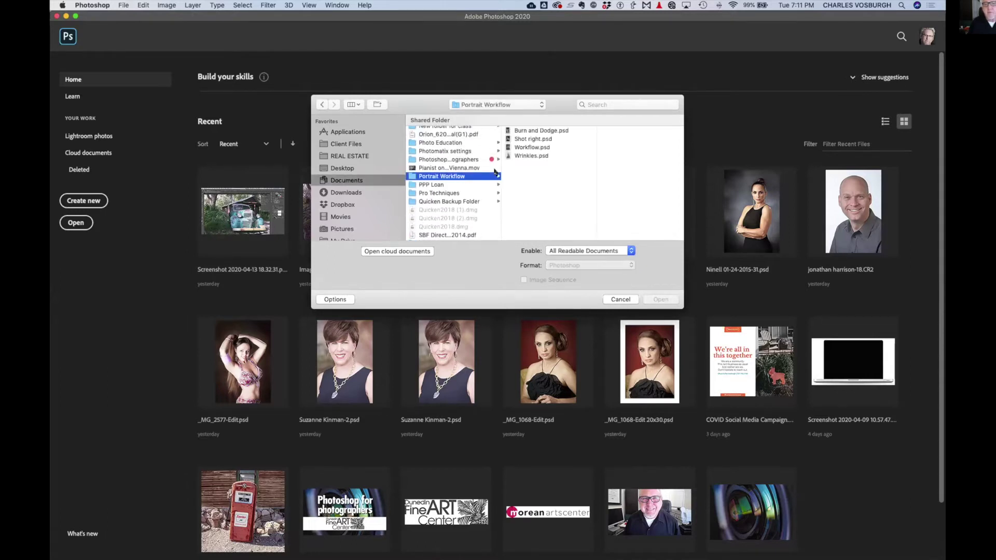
{"action": "left_click", "coordinate": [531, 148]}
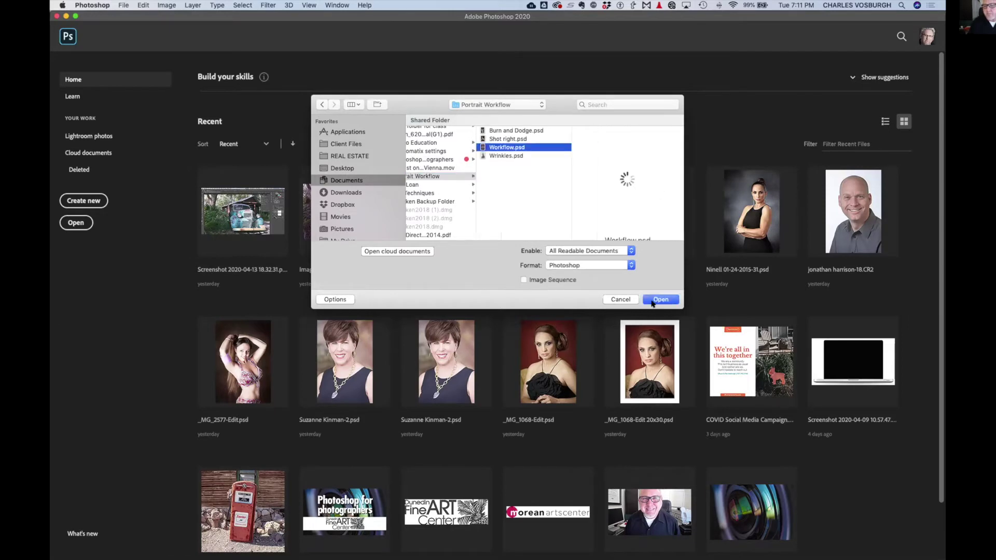
{"action": "left_click", "coordinate": [659, 299]}
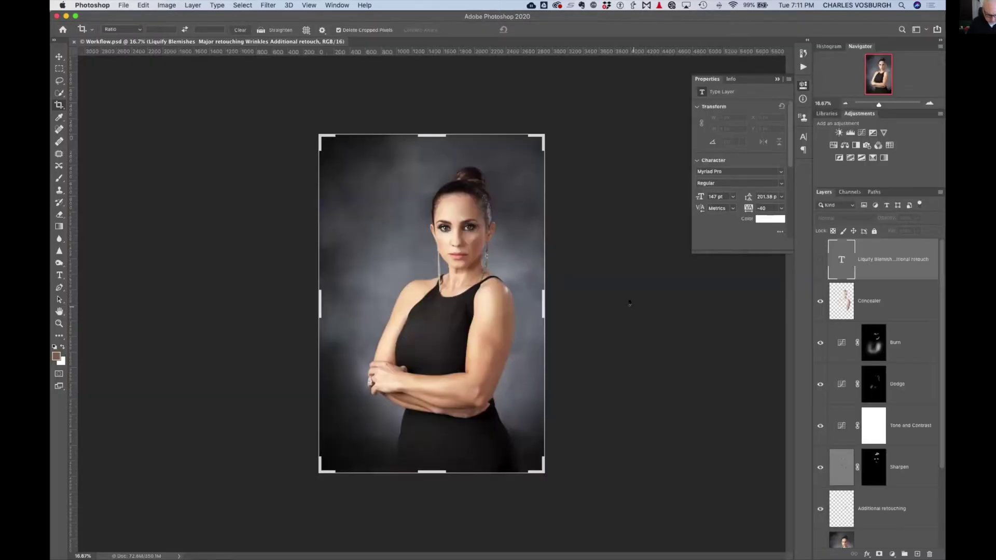
- Hide every layer except Background so only the original portrait is displayed
{"action": "key", "text": "super+0"}
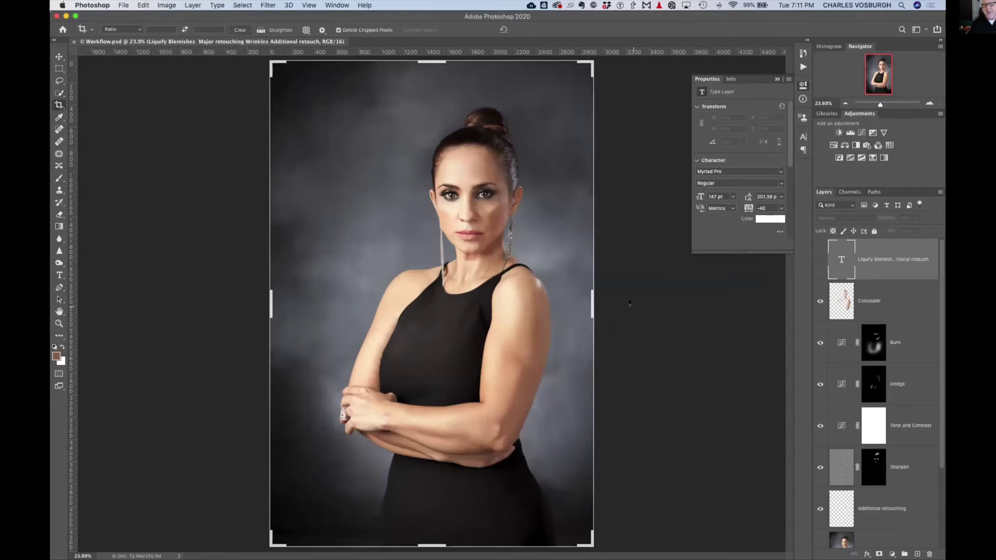
{"action": "scroll", "coordinate": [865, 435], "scroll_direction": "down", "scroll_amount": 3}
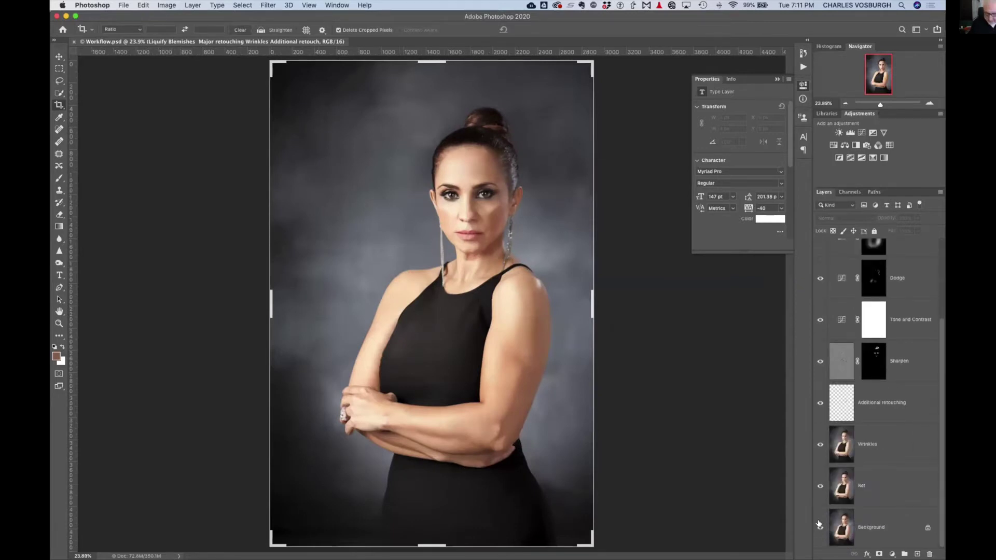
{"action": "left_click", "coordinate": [819, 527], "text": "alt"}
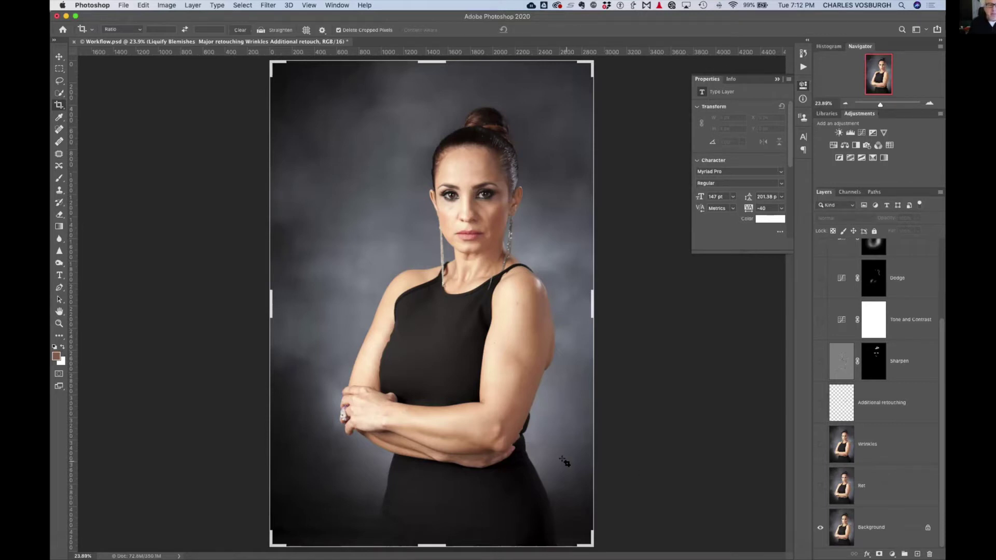
{"action": "key", "text": "v"}
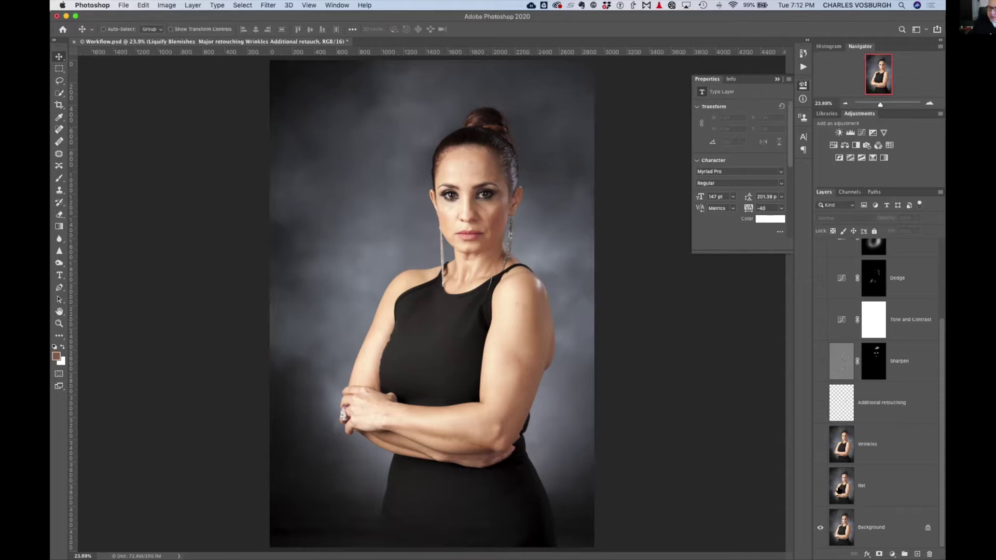
- Show the Ret layer, comparing the portrait repeatedly with and without it, and turn on the Wrinkles layer
{"action": "left_click", "coordinate": [836, 486]}
{"action": "left_click", "coordinate": [818, 484]}
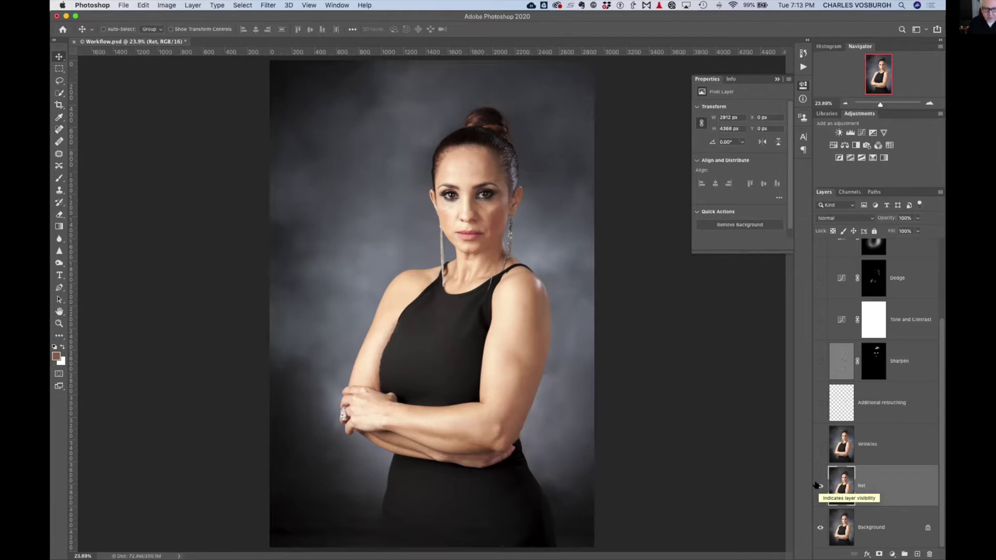
{"action": "left_click", "coordinate": [818, 485]}
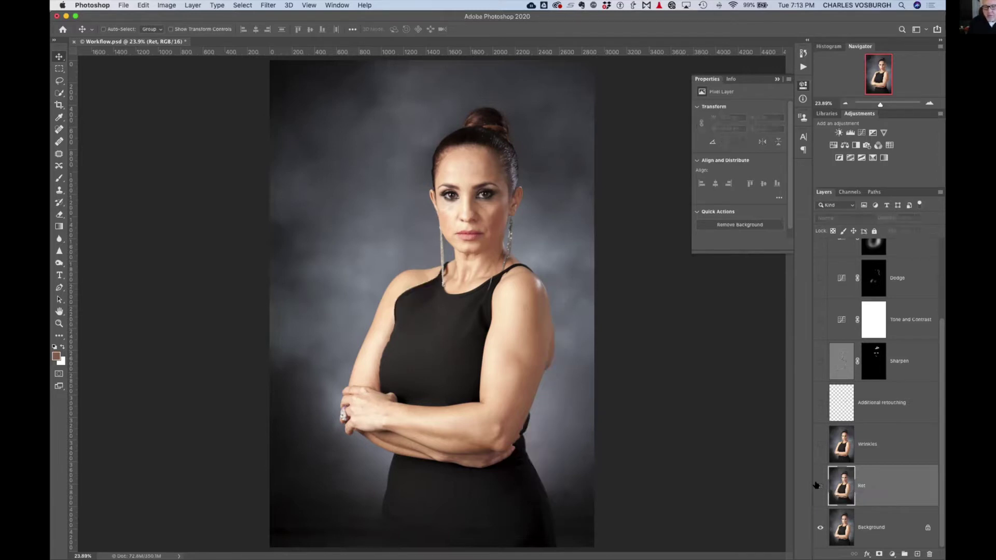
{"action": "left_click", "coordinate": [818, 485]}
{"action": "left_click", "coordinate": [818, 485]}
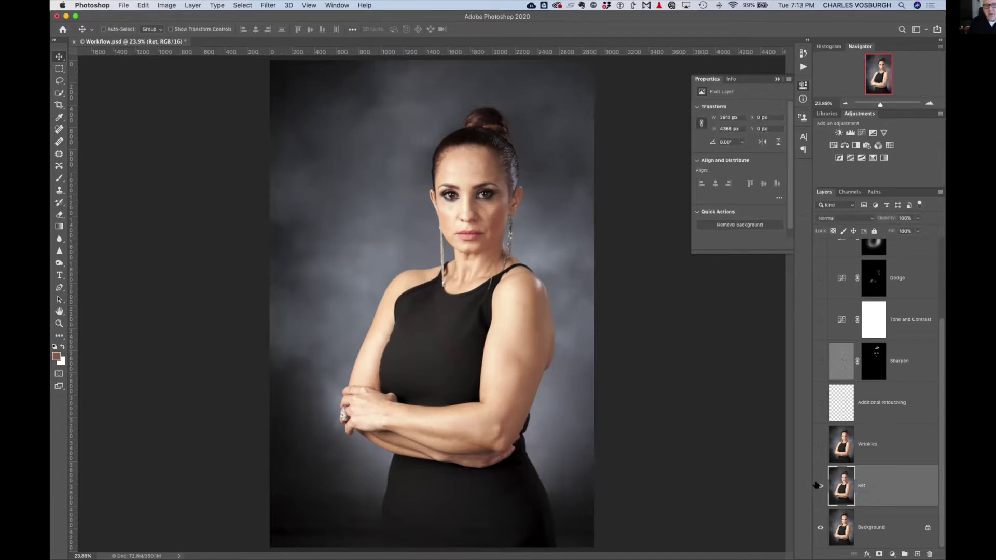
{"action": "left_click", "coordinate": [818, 485]}
{"action": "left_click", "coordinate": [818, 485]}
{"action": "left_click", "coordinate": [818, 485]}
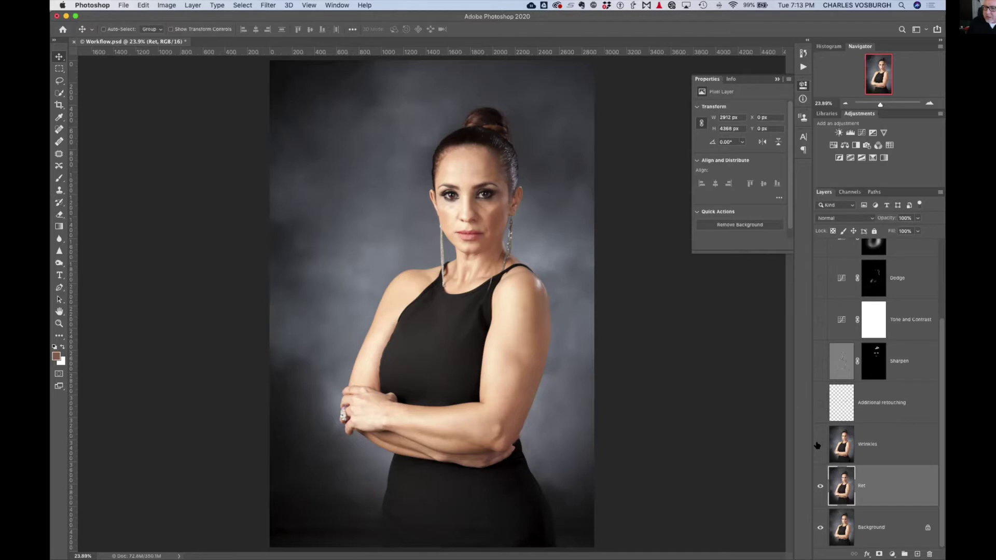
{"action": "left_click", "coordinate": [818, 485]}
{"action": "left_click", "coordinate": [818, 486]}
{"action": "left_click", "coordinate": [819, 486]}
{"action": "left_click", "coordinate": [818, 486]}
{"action": "left_click", "coordinate": [818, 486]}
{"action": "left_click", "coordinate": [818, 485]}
{"action": "left_click", "coordinate": [819, 486]}
{"action": "left_click", "coordinate": [818, 486]}
{"action": "left_click", "coordinate": [818, 486]}
{"action": "left_click", "coordinate": [819, 486]}
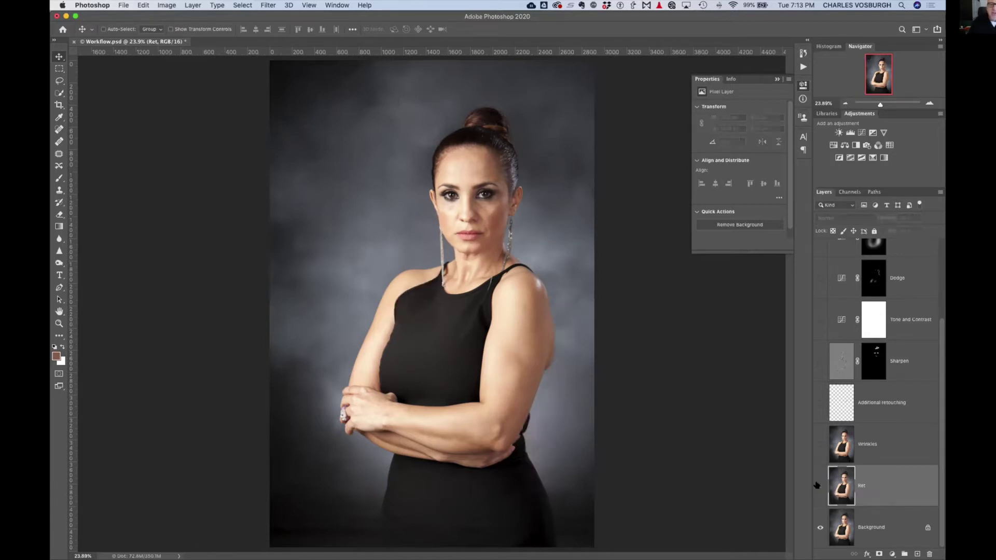
{"action": "left_click", "coordinate": [818, 486]}
{"action": "left_click", "coordinate": [818, 486]}
{"action": "left_click", "coordinate": [818, 486]}
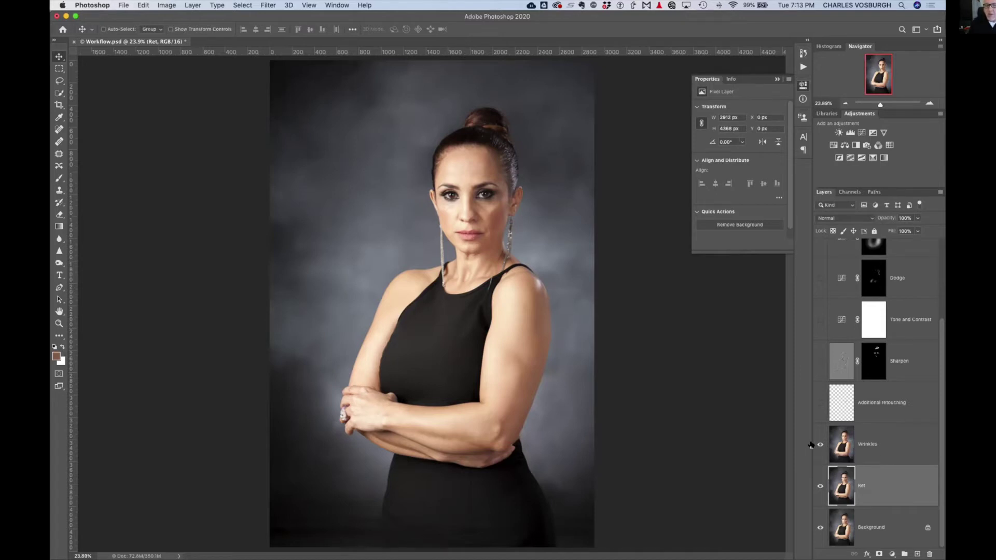
- Turn on the Additional retouching layer and inspect the woman's face at 100%
{"action": "left_click", "coordinate": [819, 402]}
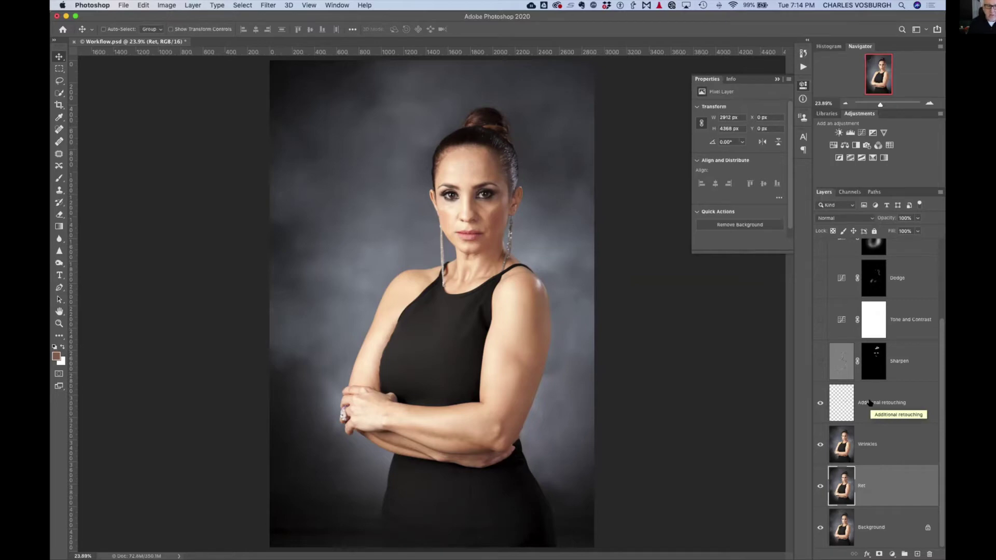
{"action": "key", "text": "super+1"}
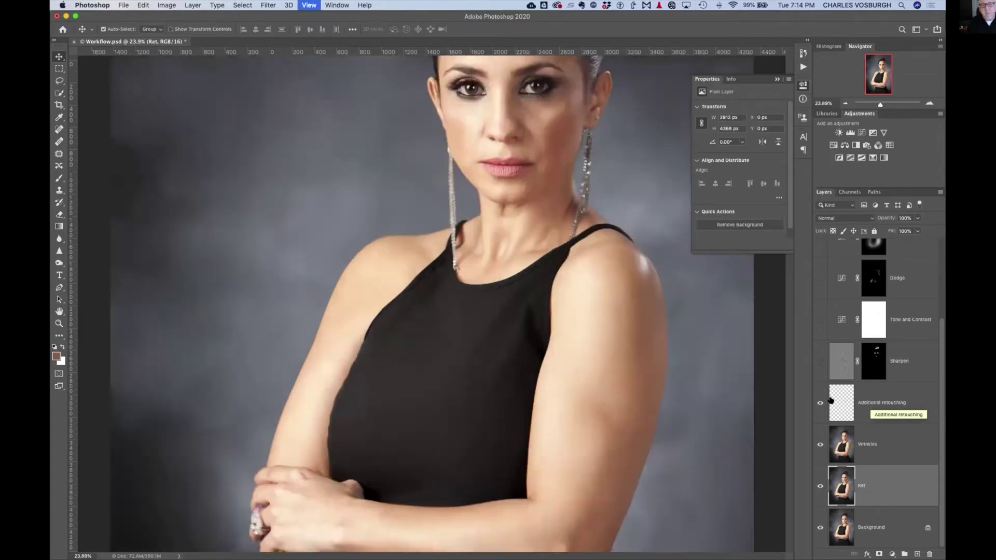
{"action": "scroll", "coordinate": [606, 280], "scroll_direction": "up", "scroll_amount": 3}
{"action": "scroll", "coordinate": [606, 280], "scroll_direction": "up", "scroll_amount": 10}
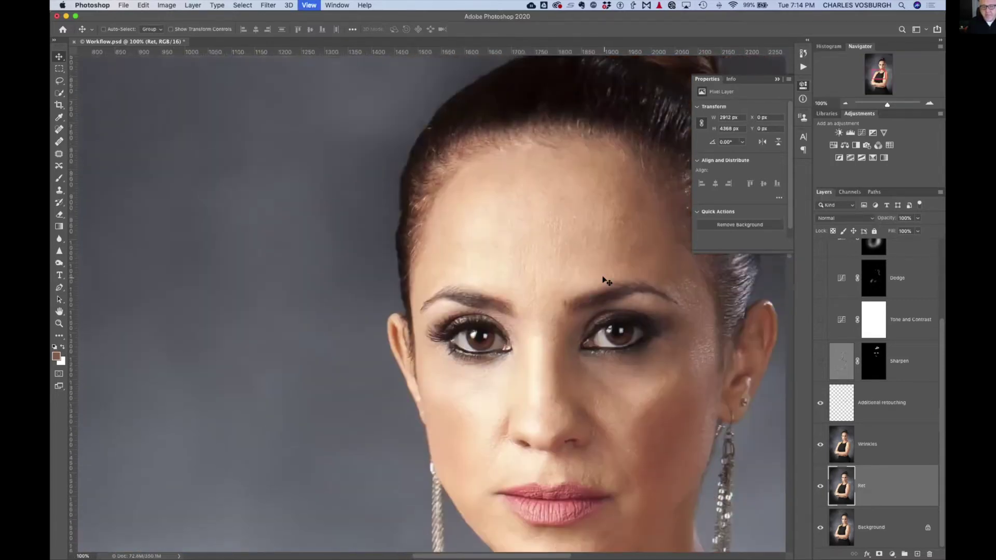
{"action": "scroll", "coordinate": [606, 280], "scroll_direction": "right", "scroll_amount": 10}
{"action": "scroll", "coordinate": [606, 280], "scroll_direction": "left", "scroll_amount": 8}
{"action": "scroll", "coordinate": [605, 280], "scroll_direction": "down", "scroll_amount": 1}
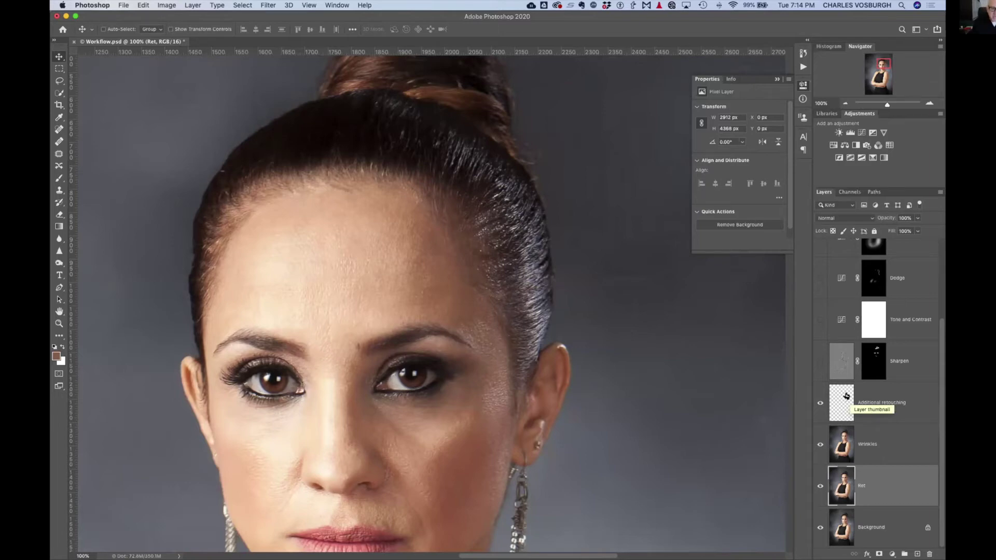
- Turn on the Sharpen layer, comparing the face with and without it
{"action": "left_click", "coordinate": [819, 361]}
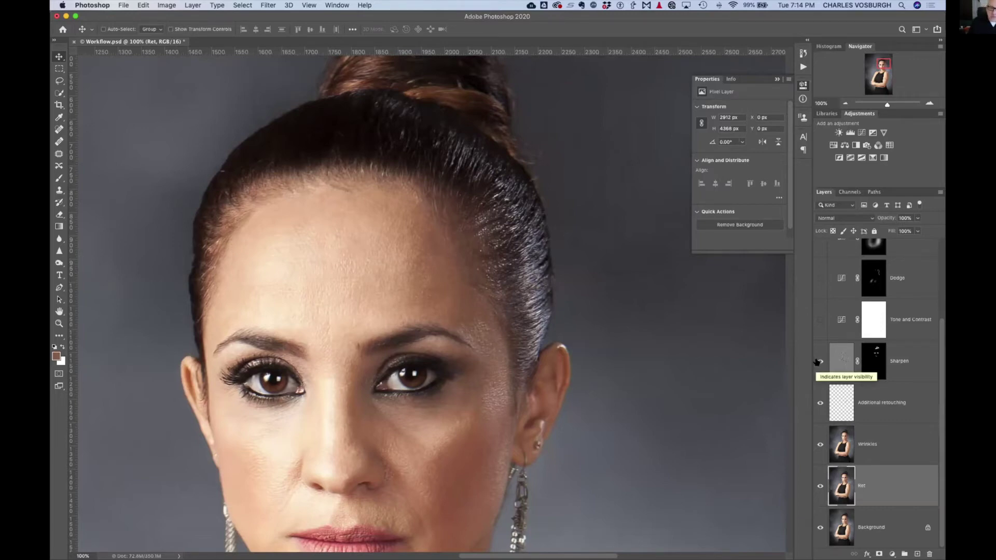
{"action": "left_click", "coordinate": [817, 362]}
{"action": "left_click", "coordinate": [818, 361]}
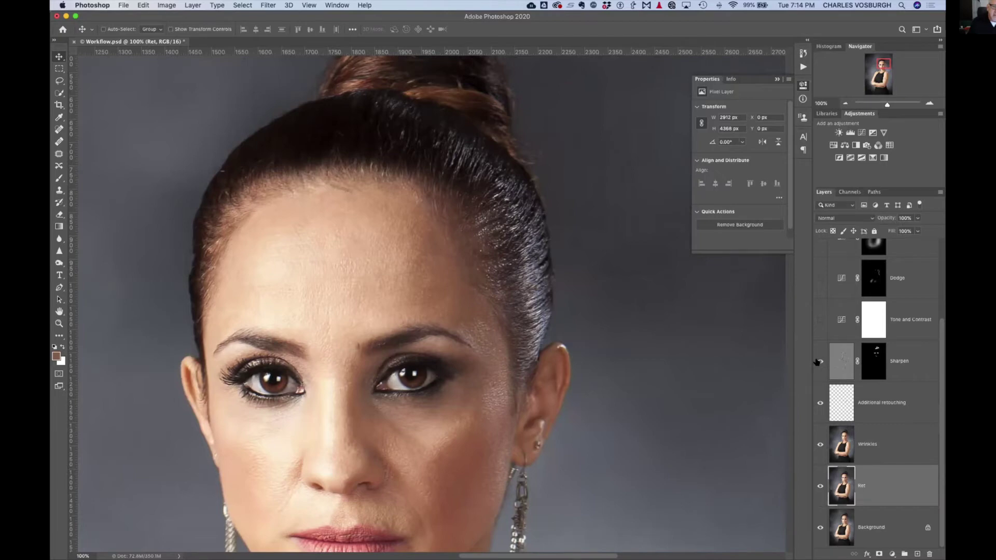
{"action": "left_click", "coordinate": [818, 361]}
{"action": "left_click", "coordinate": [818, 362]}
- Turn on the Tone and Contrast layer with the whole portrait in view
{"action": "scroll", "coordinate": [540, 389], "scroll_direction": "down", "scroll_amount": 10}
{"action": "key", "text": "super"}
{"action": "key", "text": "super+0"}
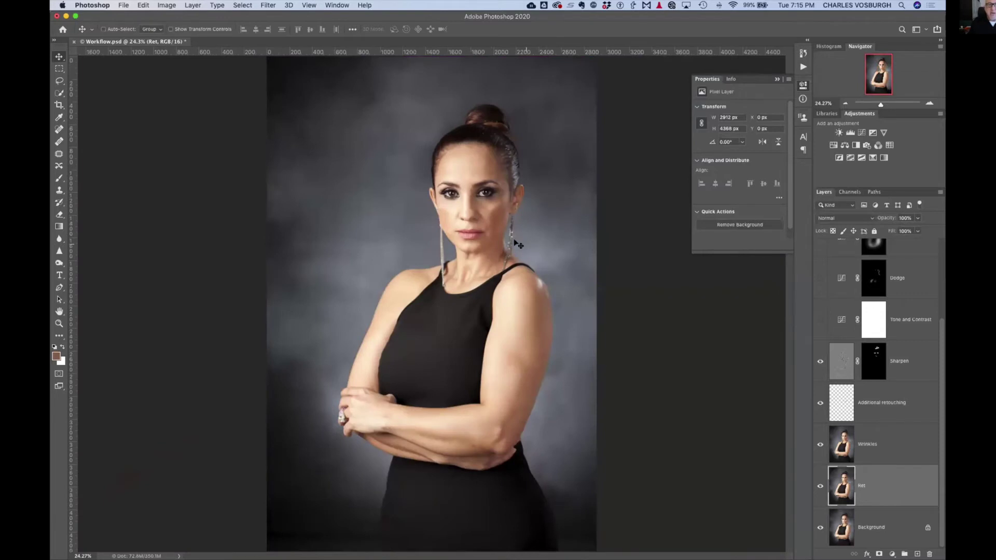
{"action": "left_click", "coordinate": [820, 320]}
- Try brightening the portrait with a Curves adjustment above the Concealer layer, mapping input 108 to output 154, and delete that adjustment
{"action": "scroll", "coordinate": [907, 275], "scroll_direction": "up", "scroll_amount": 3}
{"action": "scroll", "coordinate": [907, 275], "scroll_direction": "up", "scroll_amount": 1}
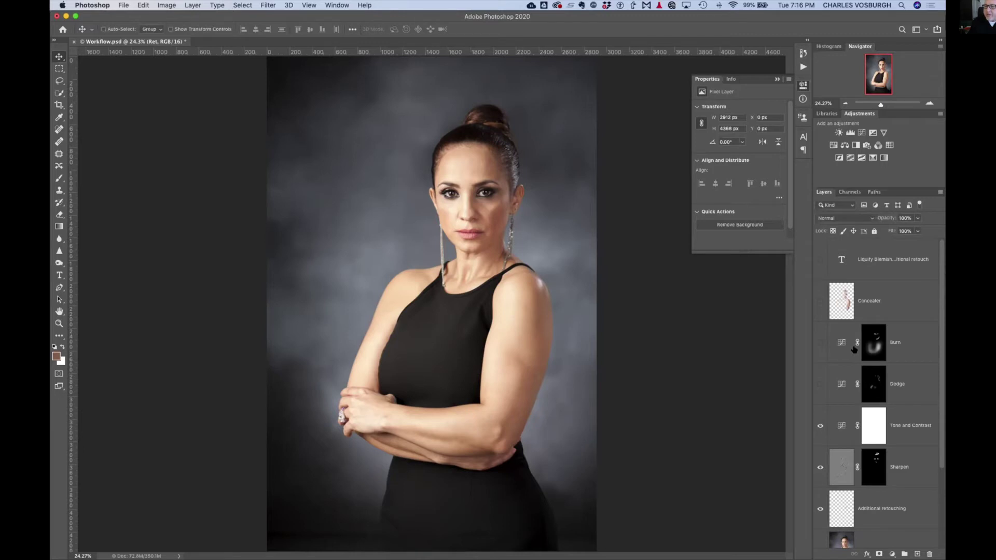
{"action": "left_click", "coordinate": [891, 298]}
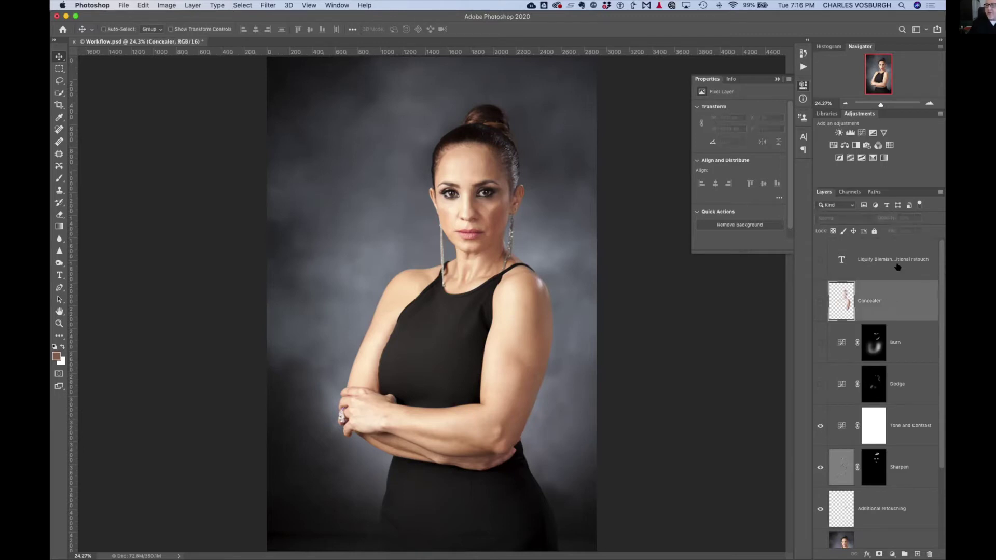
{"action": "left_click", "coordinate": [860, 132]}
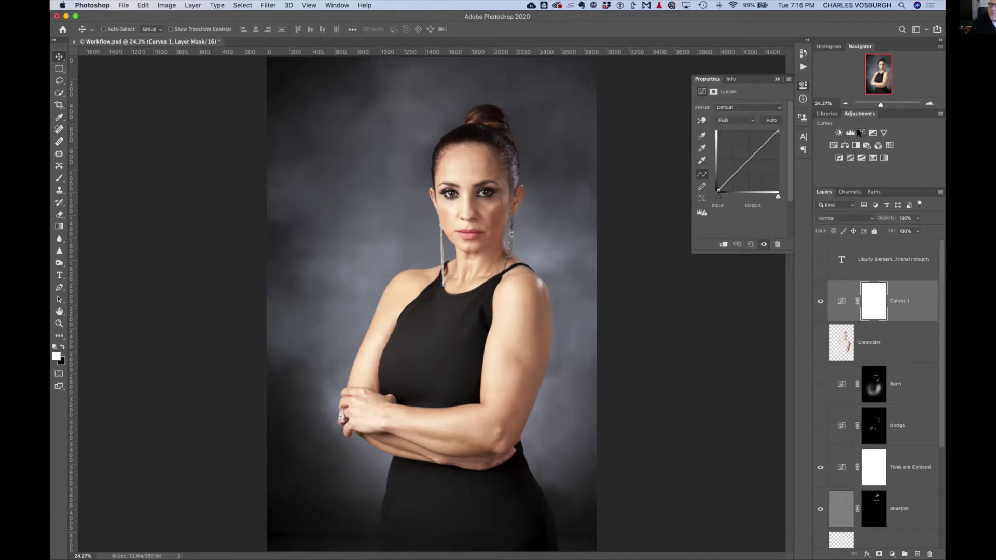
{"action": "left_click", "coordinate": [746, 161]}
{"action": "left_click_drag", "start_coordinate": [746, 161], "coordinate": [742, 154]}
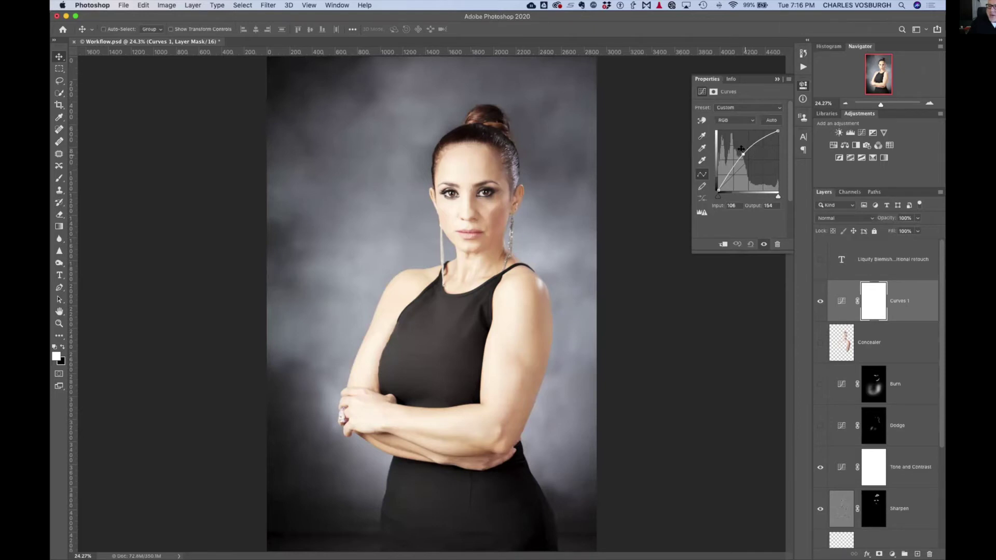
{"action": "left_click", "coordinate": [777, 79]}
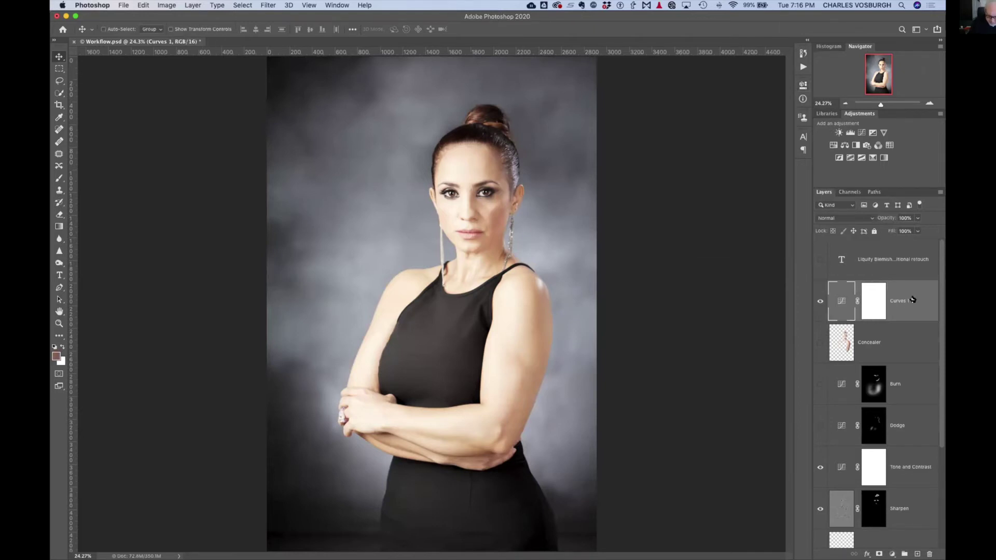
{"action": "key", "text": "BackSpace"}
- Turn on the Dodge layer, comparing the full portrait repeatedly with and without it
{"action": "scroll", "coordinate": [892, 342], "scroll_direction": "down", "scroll_amount": 3}
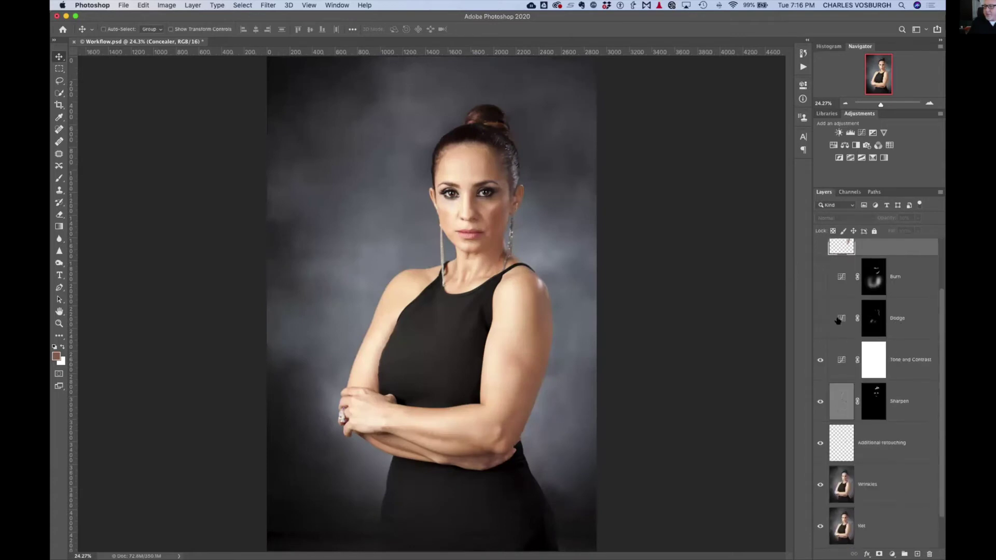
{"action": "left_click", "coordinate": [818, 318]}
{"action": "left_click", "coordinate": [819, 318]}
{"action": "left_click", "coordinate": [819, 318]}
{"action": "left_click", "coordinate": [818, 318]}
{"action": "left_click", "coordinate": [818, 318]}
{"action": "left_click", "coordinate": [818, 318]}
{"action": "left_click", "coordinate": [818, 317]}
{"action": "left_click", "coordinate": [819, 318]}
{"action": "left_click", "coordinate": [818, 318]}
{"action": "left_click", "coordinate": [818, 318]}
{"action": "left_click", "coordinate": [818, 318]}
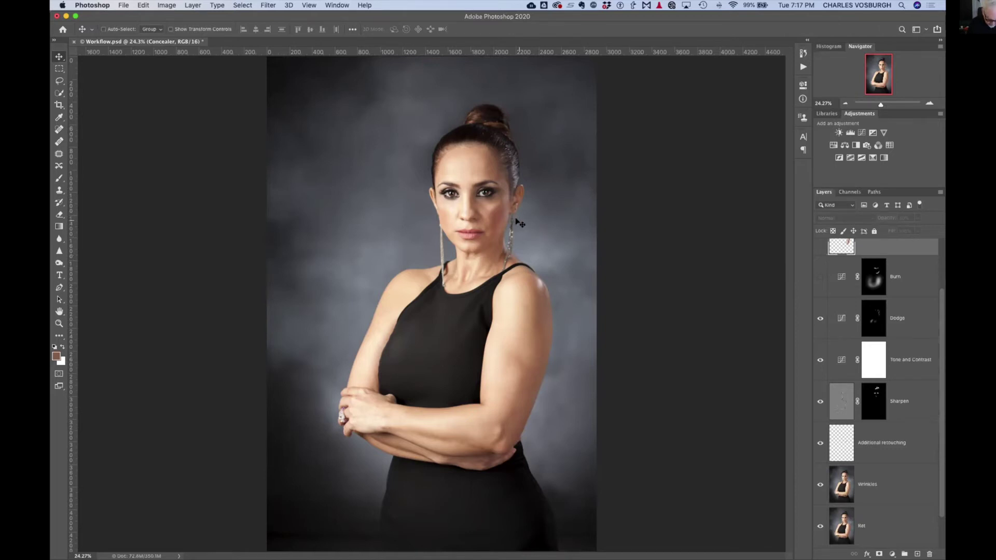
- Examine one eye up close with the Dodge layer hidden and shown
{"action": "key", "text": "super"}
{"action": "left_click", "coordinate": [59, 323]}
{"action": "left_click_drag", "start_coordinate": [451, 195], "coordinate": [494, 341]}
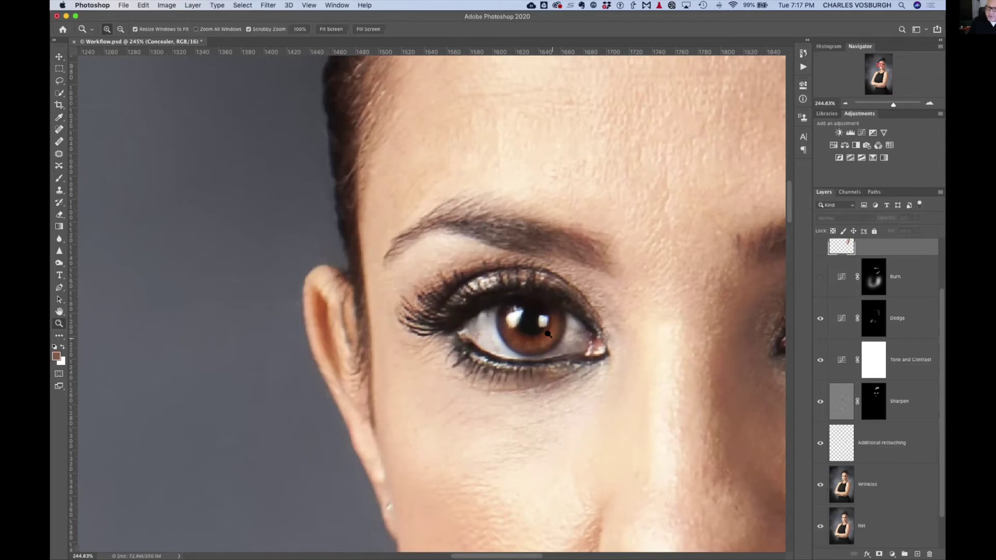
{"action": "left_click", "coordinate": [819, 318]}
{"action": "left_click", "coordinate": [818, 318]}
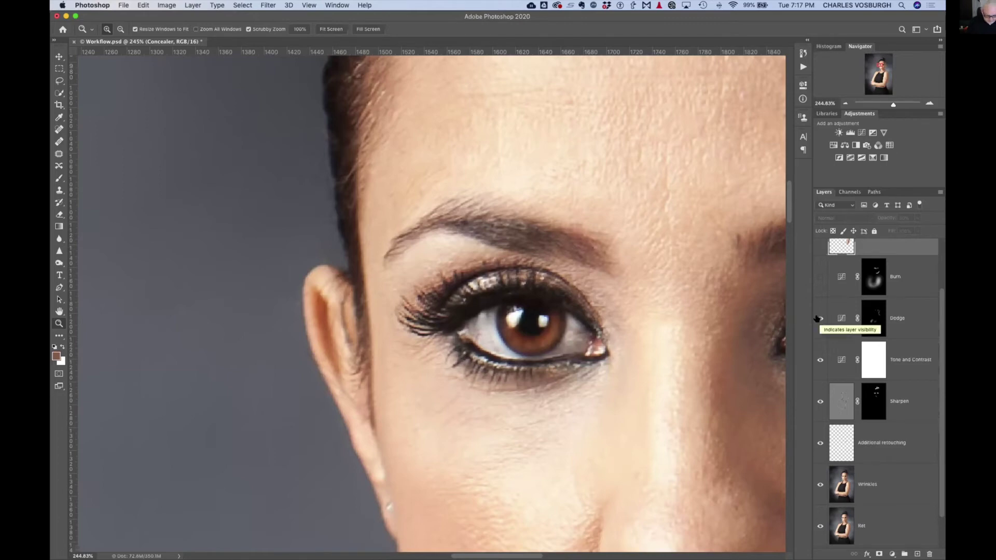
- Turn on the Burn layer with the whole portrait in view, comparing the image repeatedly with and without it
{"action": "key", "text": "super+0"}
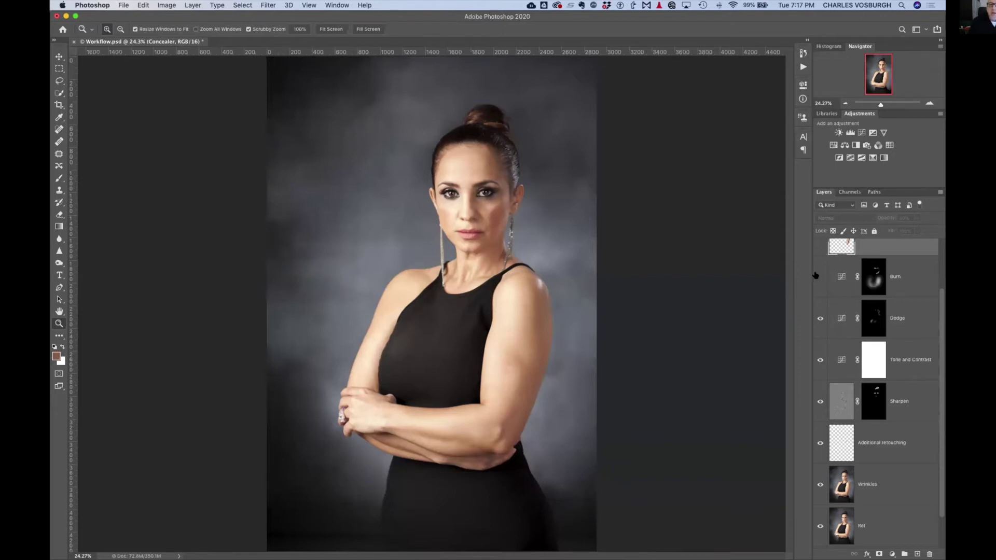
{"action": "left_click", "coordinate": [816, 276]}
{"action": "left_click", "coordinate": [816, 275]}
{"action": "left_click", "coordinate": [815, 276]}
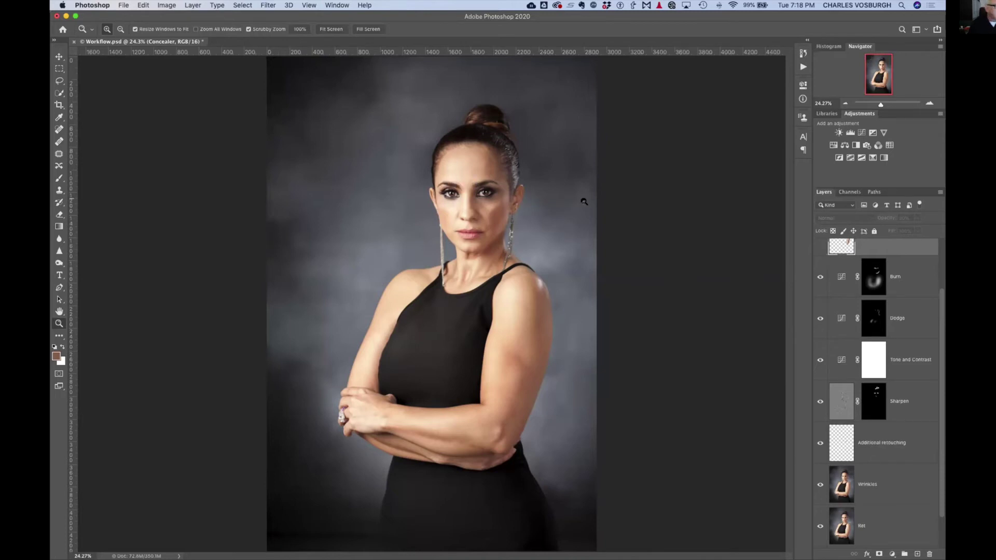
{"action": "left_click", "coordinate": [818, 277]}
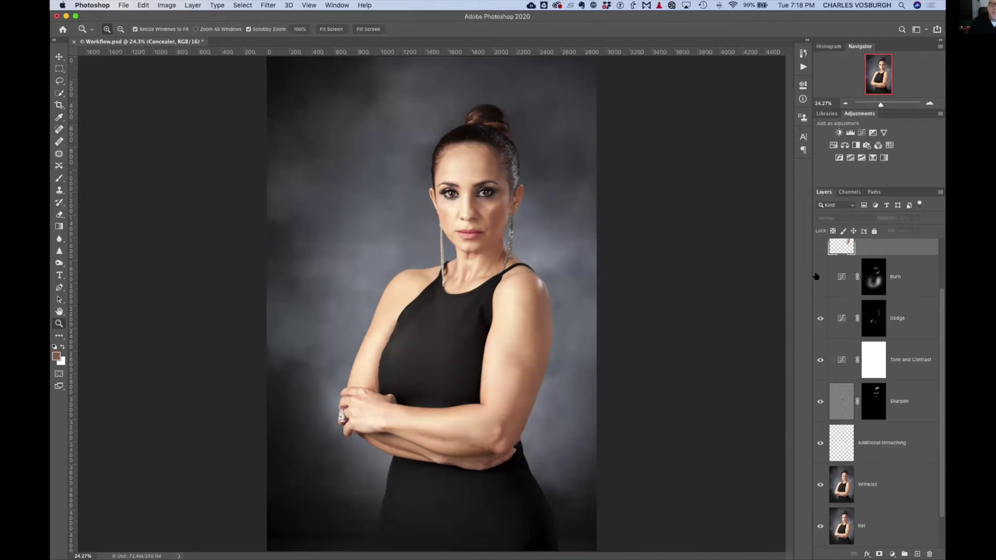
{"action": "left_click", "coordinate": [817, 276]}
{"action": "left_click", "coordinate": [819, 276]}
{"action": "left_click", "coordinate": [817, 276]}
{"action": "left_click", "coordinate": [818, 276]}
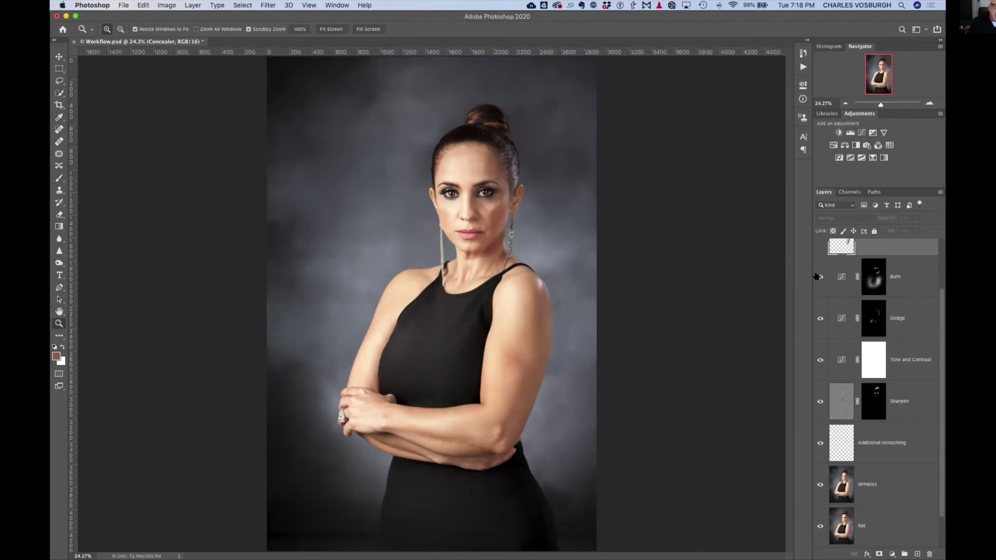
{"action": "left_click", "coordinate": [818, 276]}
{"action": "left_click", "coordinate": [818, 277]}
{"action": "left_click", "coordinate": [817, 276]}
{"action": "left_click", "coordinate": [818, 277]}
{"action": "left_click", "coordinate": [817, 276]}
{"action": "left_click", "coordinate": [818, 277]}
- Turn on the Concealer layer, comparing the portrait repeatedly with and without it, and show the text layer listing the workflow stages
{"action": "scroll", "coordinate": [884, 282], "scroll_direction": "up", "scroll_amount": 2}
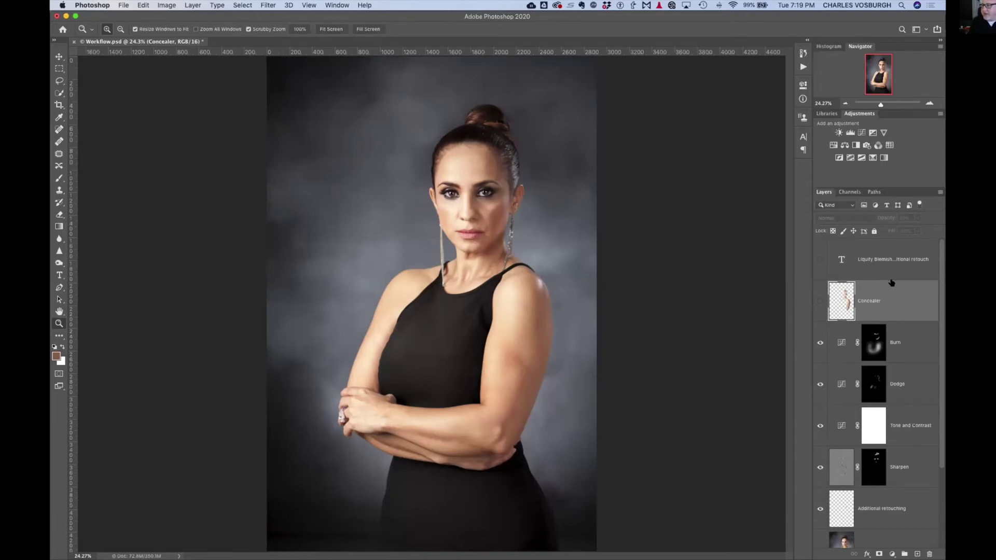
{"action": "left_click", "coordinate": [817, 300]}
{"action": "left_click", "coordinate": [818, 300]}
{"action": "left_click", "coordinate": [818, 300]}
{"action": "left_click", "coordinate": [817, 300]}
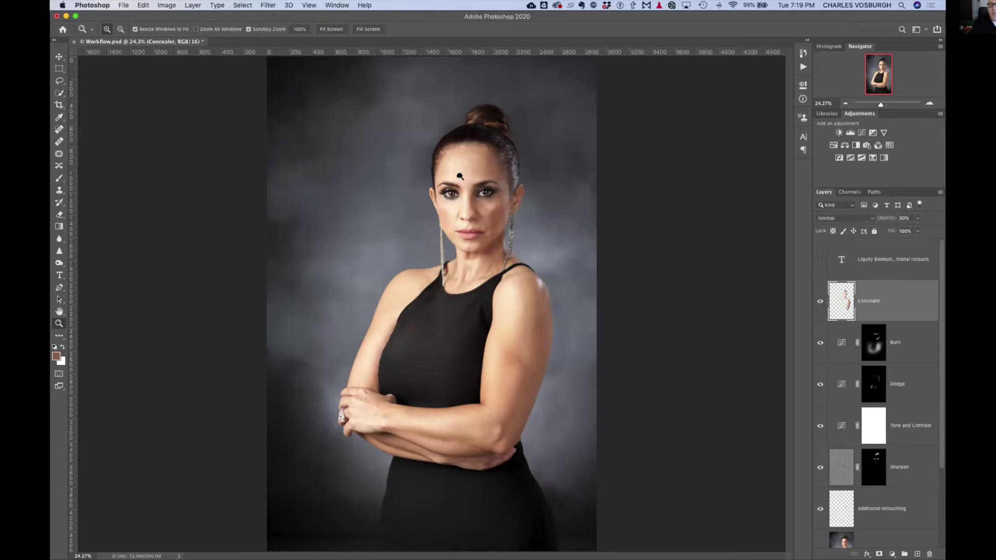
{"action": "left_click", "coordinate": [816, 301]}
{"action": "left_click", "coordinate": [815, 300]}
{"action": "left_click", "coordinate": [816, 300]}
{"action": "left_click", "coordinate": [816, 299]}
{"action": "left_click", "coordinate": [816, 299]}
{"action": "left_click", "coordinate": [816, 299]}
{"action": "left_click", "coordinate": [816, 299]}
{"action": "left_click", "coordinate": [815, 300]}
{"action": "left_click", "coordinate": [818, 299]}
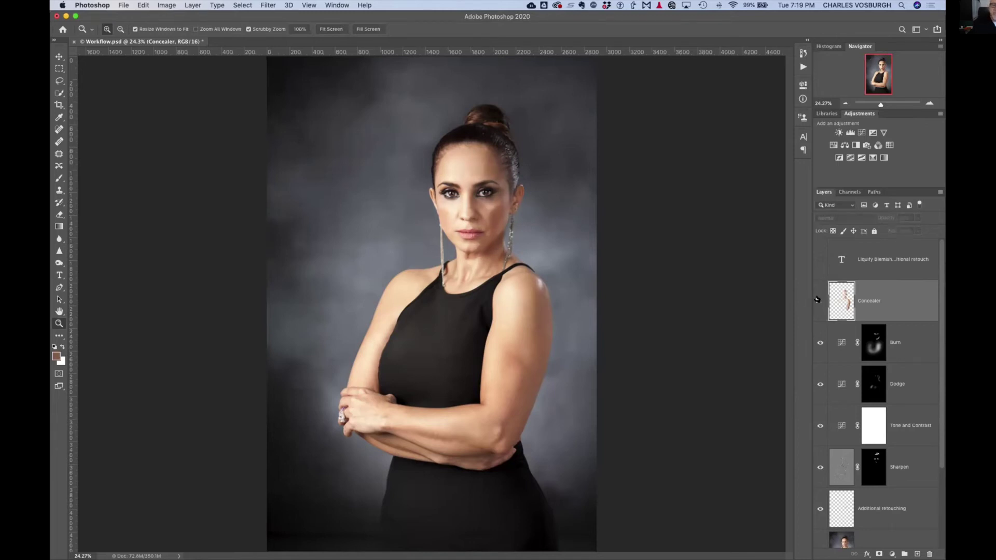
{"action": "left_click", "coordinate": [817, 300]}
{"action": "left_click", "coordinate": [817, 299]}
{"action": "left_click", "coordinate": [817, 299]}
{"action": "left_click", "coordinate": [818, 300]}
{"action": "left_click", "coordinate": [818, 299]}
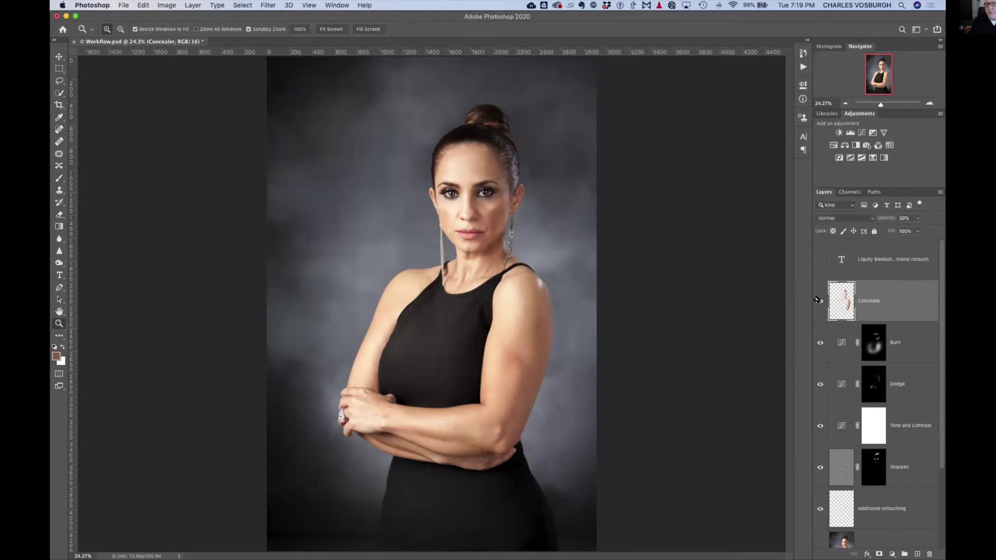
{"action": "left_click", "coordinate": [818, 259]}
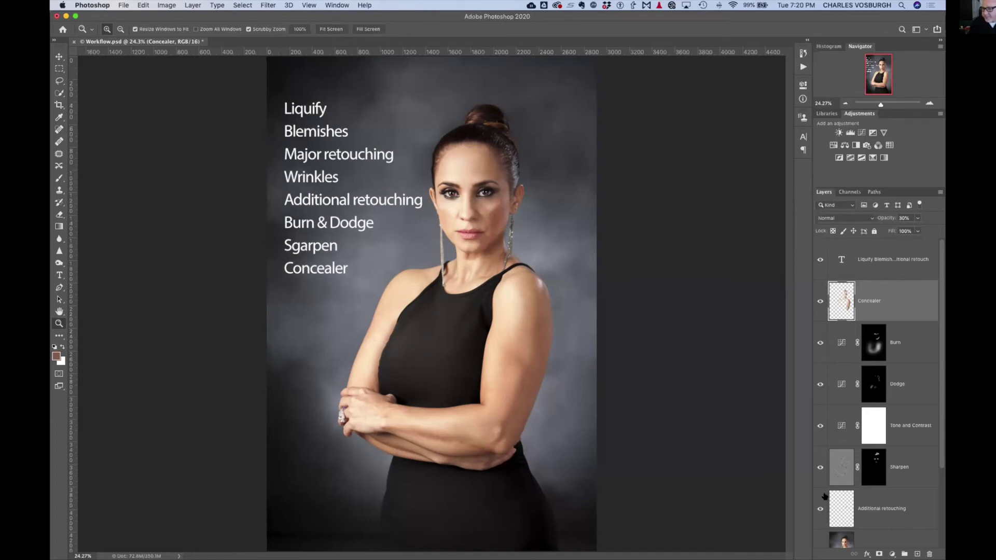
- Hide every layer except Background and add a new empty layer above Concealer
{"action": "scroll", "coordinate": [823, 498], "scroll_direction": "down", "scroll_amount": 3}
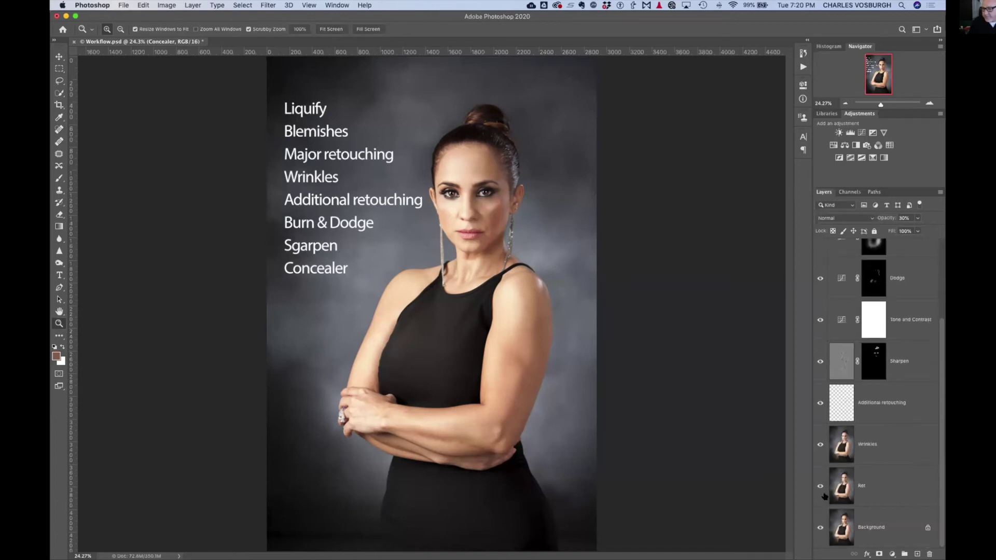
{"action": "left_click", "coordinate": [816, 527], "text": "alt"}
{"action": "scroll", "coordinate": [854, 391], "scroll_direction": "up", "scroll_amount": 4}
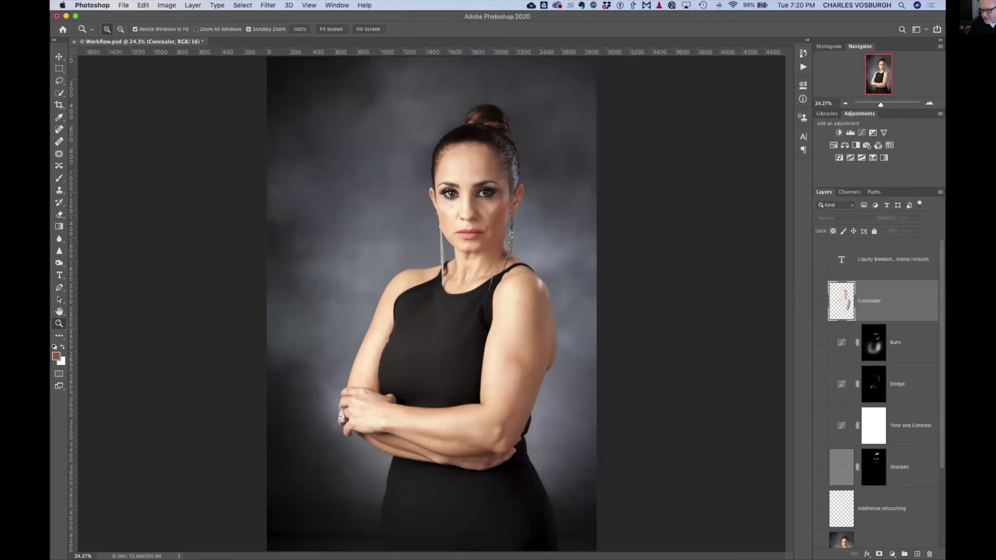
{"action": "key", "text": "alt+shift+super+n"}
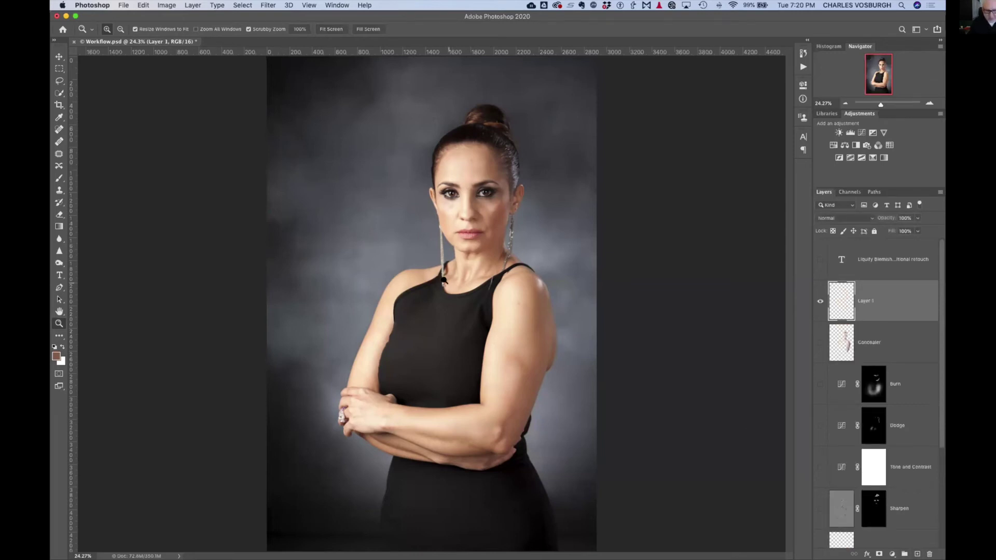
- Paint sampled skin tones with an enlarged brush over the middle and brightly lit side of the forehead on Layer 1
{"action": "left_click_drag", "start_coordinate": [450, 266], "coordinate": [397, 508]}
{"action": "left_click_drag", "start_coordinate": [498, 304], "coordinate": [493, 311]}
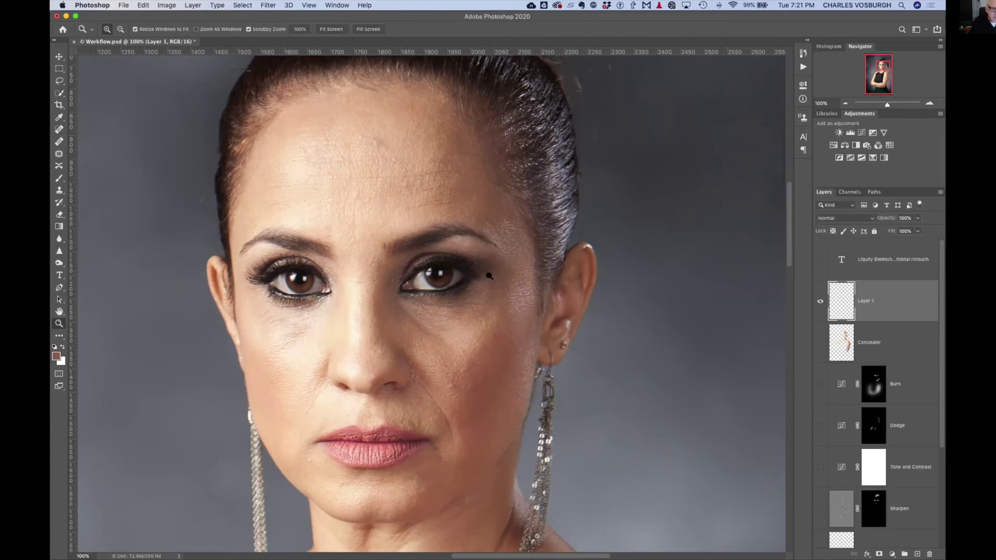
{"action": "left_click", "coordinate": [59, 179]}
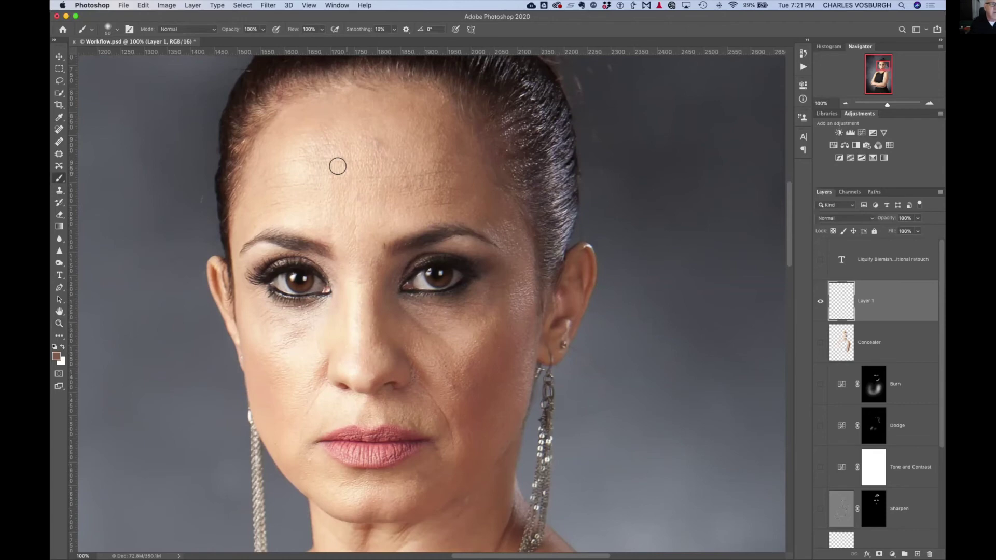
{"action": "key", "text": "bracketright"}
{"action": "key", "text": "bracketright"}
{"action": "key", "text": "bracketright"}
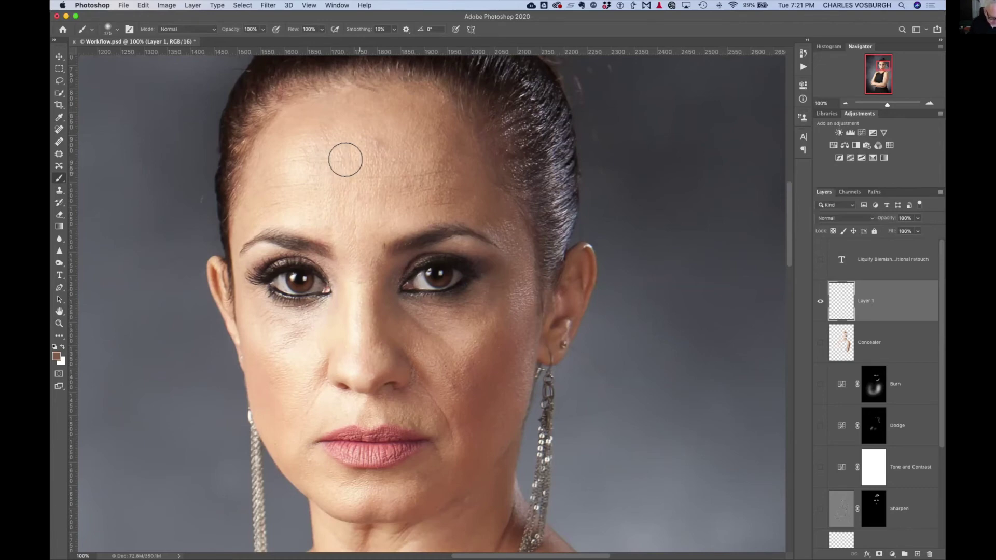
{"action": "key", "text": "i"}
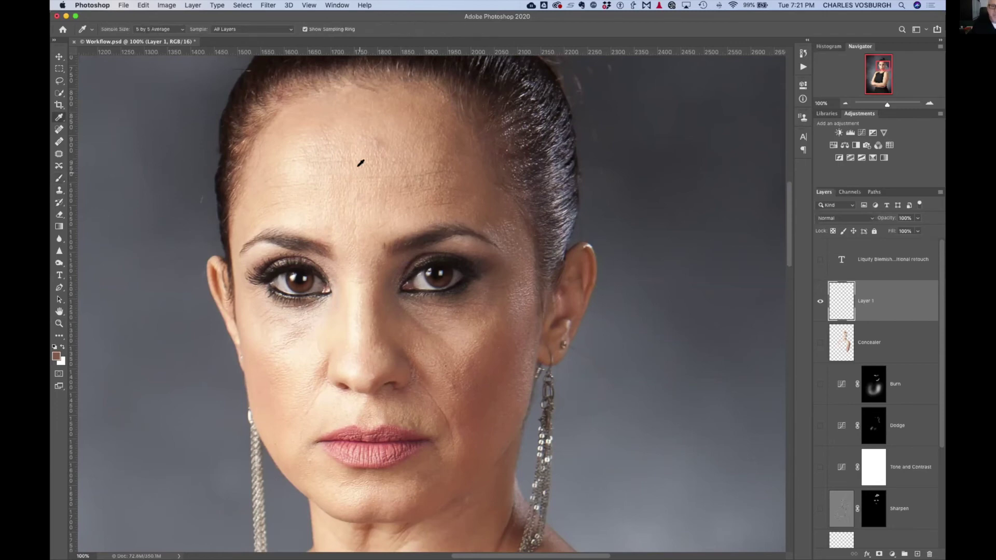
{"action": "left_click", "coordinate": [358, 165]}
{"action": "key", "text": "b"}
{"action": "mouse_move", "coordinate": [358, 156]}
{"action": "left_mouse_down"}
{"action": "mouse_move", "coordinate": [373, 172]}
{"action": "mouse_move", "coordinate": [344, 171]}
{"action": "left_mouse_up"}
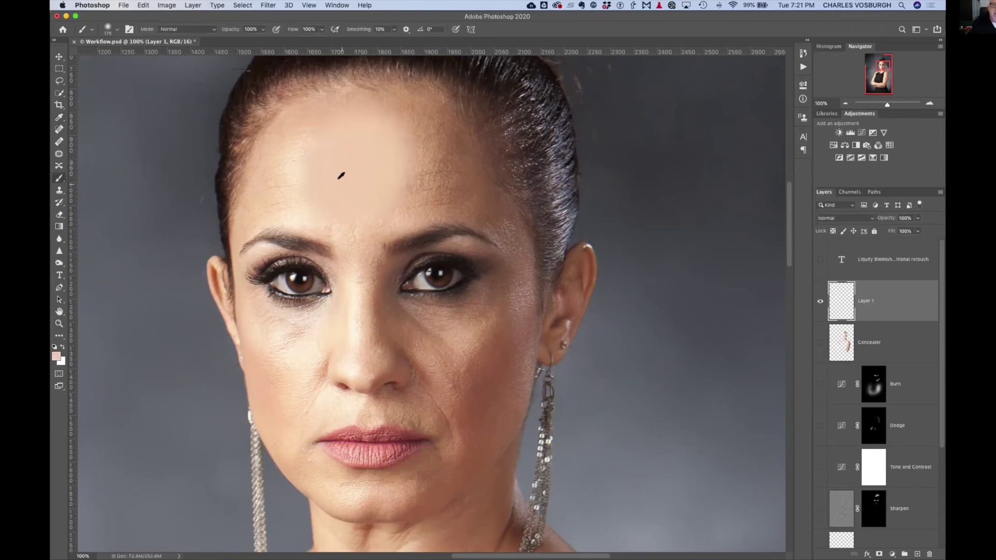
{"action": "key", "text": "i"}
{"action": "left_click", "coordinate": [278, 172]}
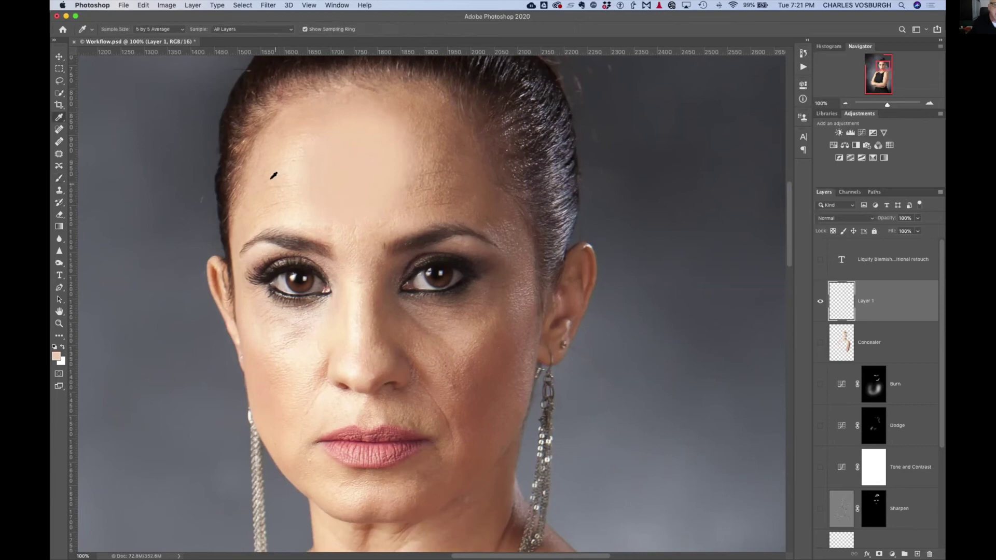
{"action": "key", "text": "b"}
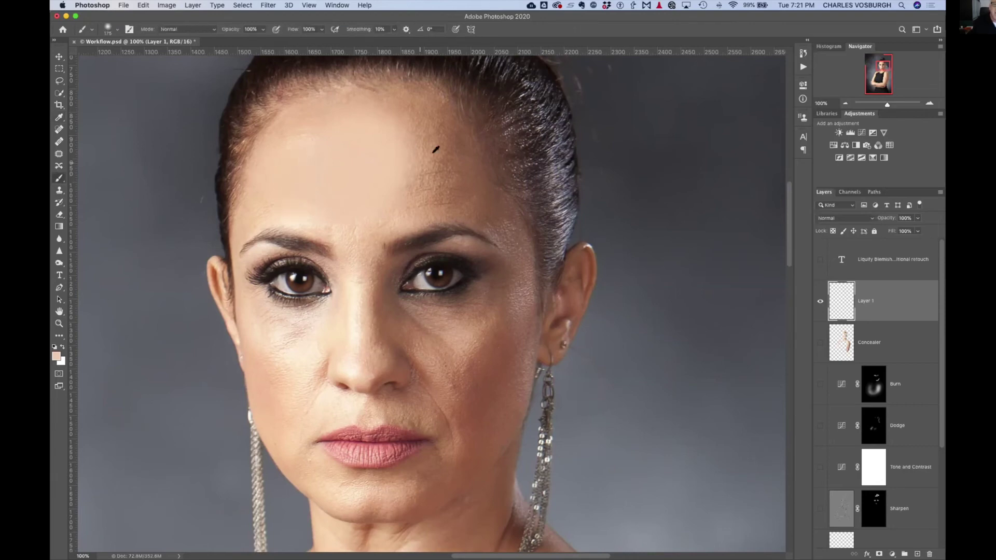
- Paint sampled skin tones over the shadowed side of the forehead and the area just above the eyebrows
{"action": "key", "text": "i"}
{"action": "left_click", "coordinate": [440, 137]}
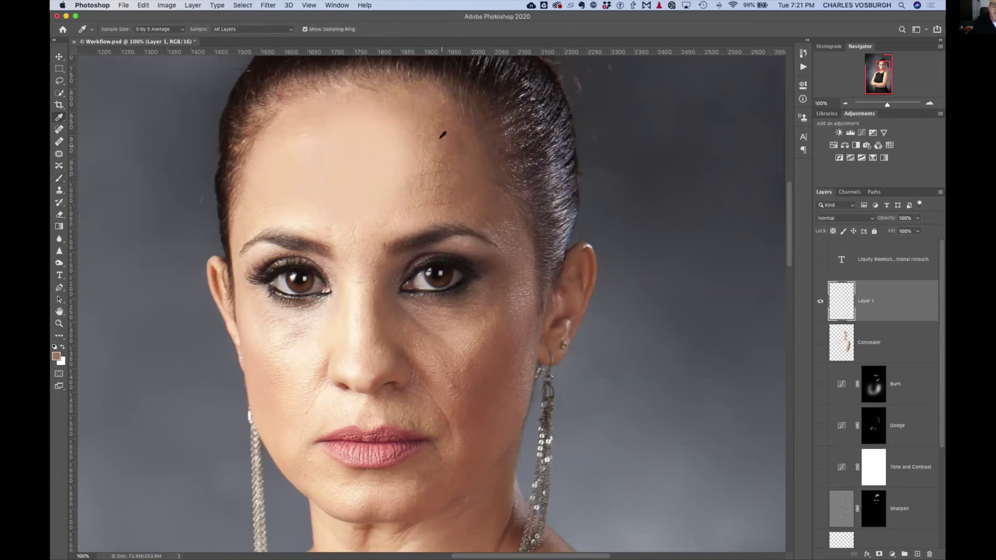
{"action": "key", "text": "b"}
{"action": "mouse_move", "coordinate": [445, 133]}
{"action": "left_mouse_down"}
{"action": "mouse_move", "coordinate": [426, 161]}
{"action": "mouse_move", "coordinate": [445, 179]}
{"action": "left_mouse_up"}
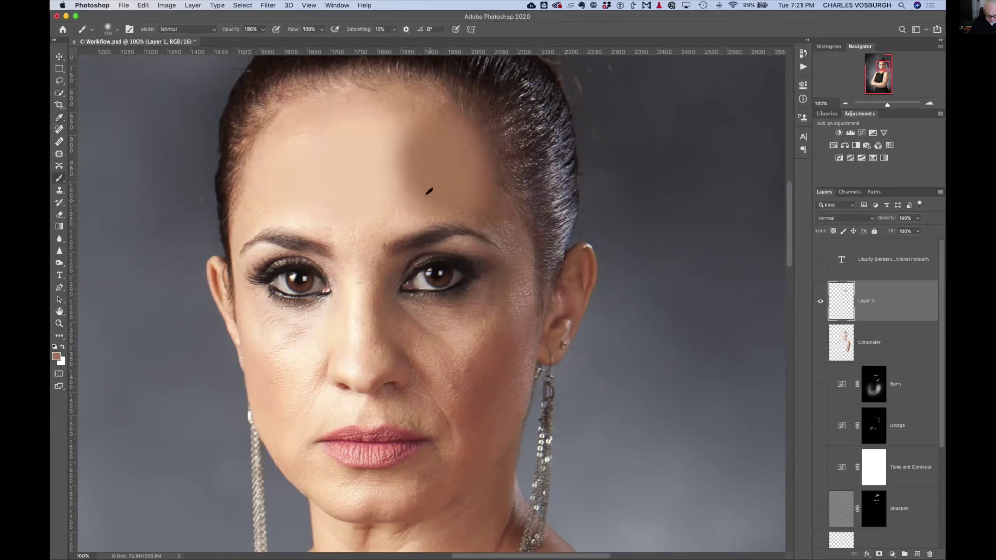
{"action": "key", "text": "i"}
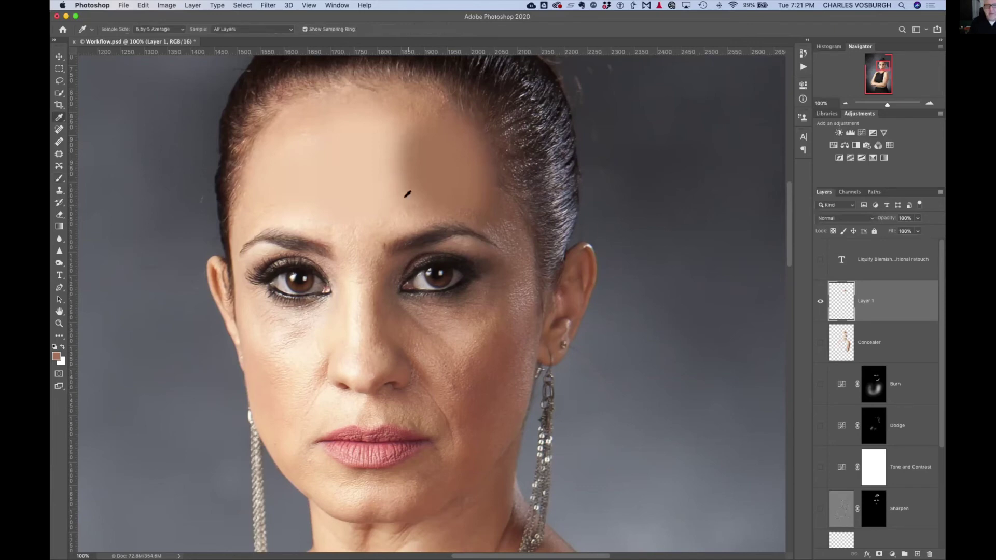
{"action": "left_click", "coordinate": [403, 208]}
{"action": "key", "text": "b"}
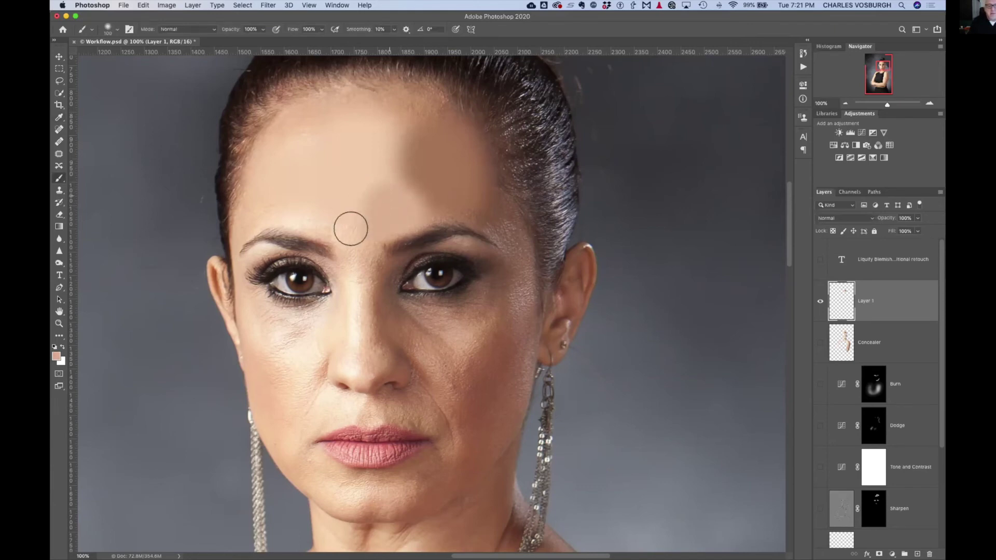
- Sample skin tones along the nose and paint over its bridge and the shadowed cheek
{"action": "left_click", "coordinate": [356, 279], "text": "alt"}
{"action": "left_click_drag", "start_coordinate": [358, 275], "coordinate": [352, 346]}
{"action": "left_click", "coordinate": [409, 343], "text": "alt"}
{"action": "key", "text": "i"}
{"action": "key", "text": "b"}
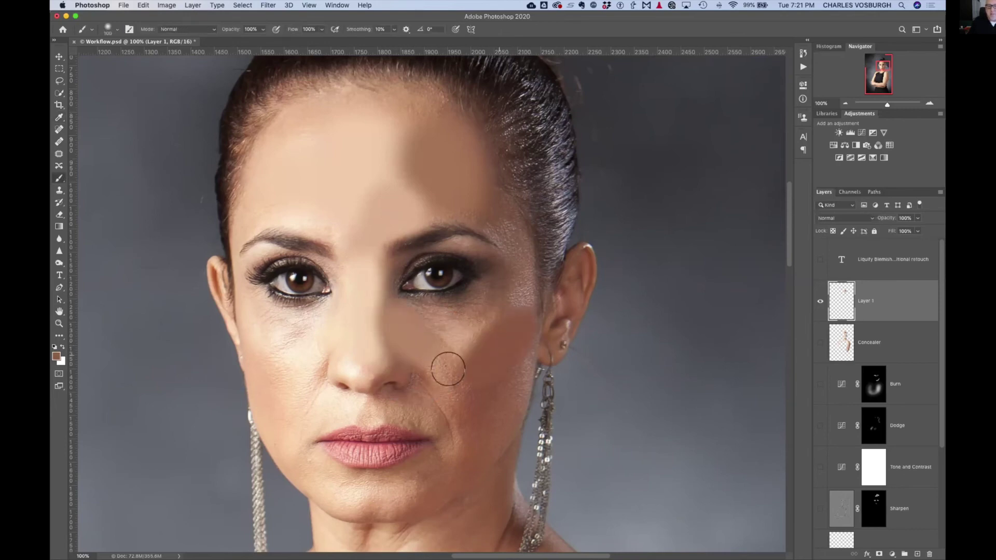
- Paint sampled skin tones under the eye and over the temple on the shadowed side of the face
{"action": "left_click", "coordinate": [457, 319], "text": "alt"}
{"action": "mouse_move", "coordinate": [427, 311]}
{"action": "left_mouse_down"}
{"action": "mouse_move", "coordinate": [457, 309]}
{"action": "mouse_move", "coordinate": [434, 339]}
{"action": "mouse_move", "coordinate": [410, 309]}
{"action": "mouse_move", "coordinate": [441, 333]}
{"action": "mouse_move", "coordinate": [478, 302]}
{"action": "left_mouse_up"}
{"action": "left_click", "coordinate": [510, 267], "text": "alt"}
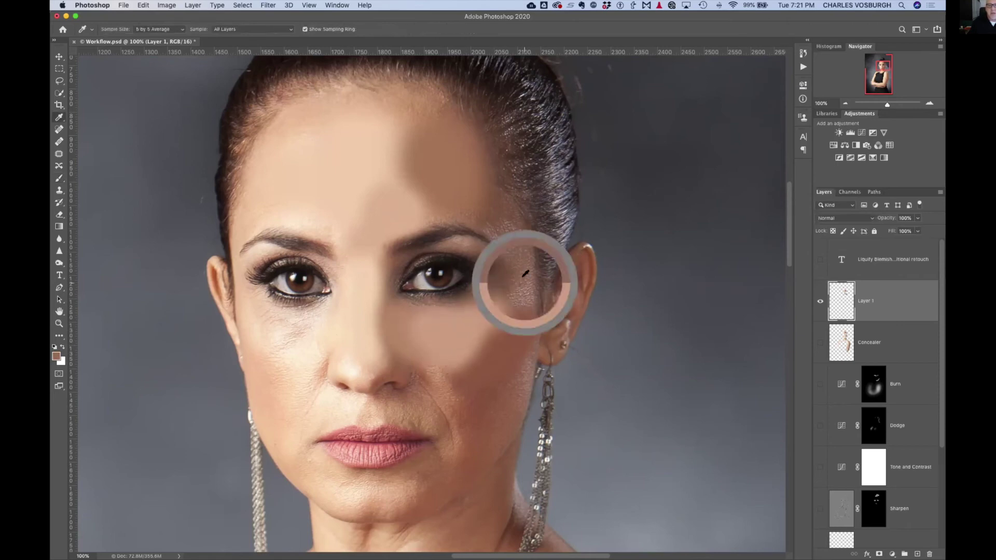
{"action": "mouse_move", "coordinate": [509, 265]}
{"action": "left_mouse_down"}
{"action": "mouse_move", "coordinate": [495, 234]}
{"action": "mouse_move", "coordinate": [493, 173]}
{"action": "left_mouse_up"}
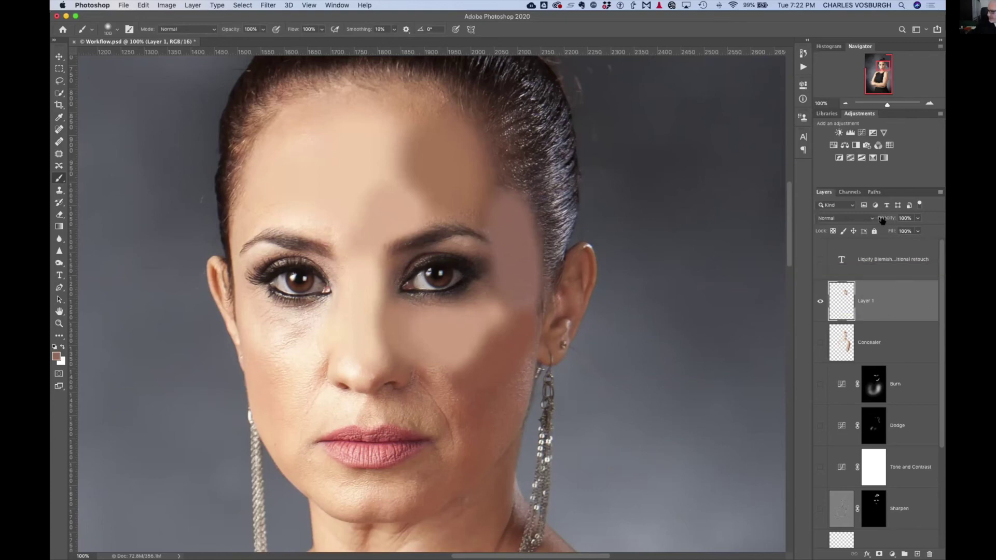
- Set Layer 1's opacity to 30%, compare the face with and without the layer, and leave it hidden
{"action": "mouse_move", "coordinate": [881, 220]}
{"action": "left_mouse_down"}
{"action": "mouse_move", "coordinate": [800, 221]}
{"action": "mouse_move", "coordinate": [821, 221]}
{"action": "left_mouse_up"}
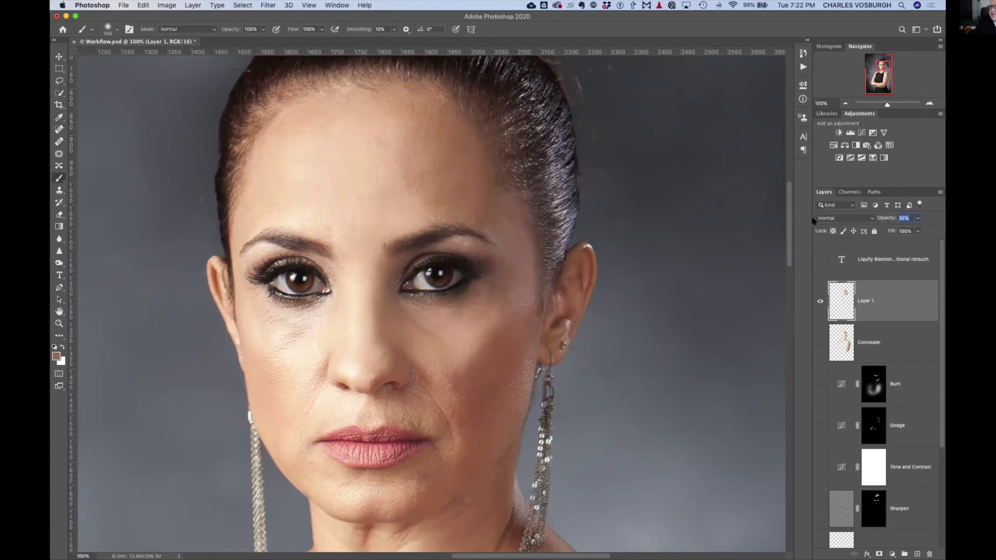
{"action": "left_click_drag", "start_coordinate": [808, 220], "coordinate": [808, 215]}
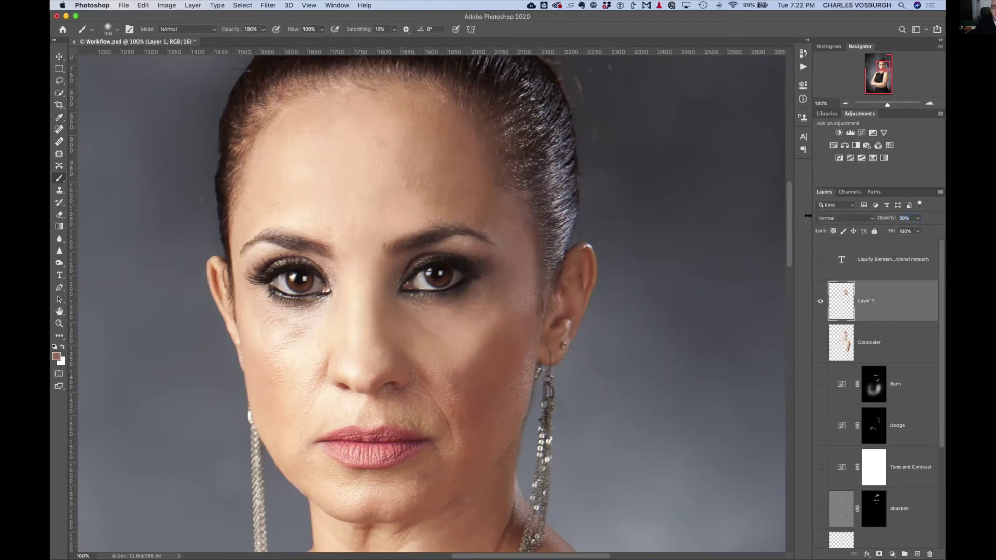
{"action": "left_click", "coordinate": [818, 300]}
{"action": "left_click", "coordinate": [818, 300]}
{"action": "left_click", "coordinate": [818, 300]}
{"action": "left_click", "coordinate": [818, 300]}
{"action": "left_click", "coordinate": [818, 300]}
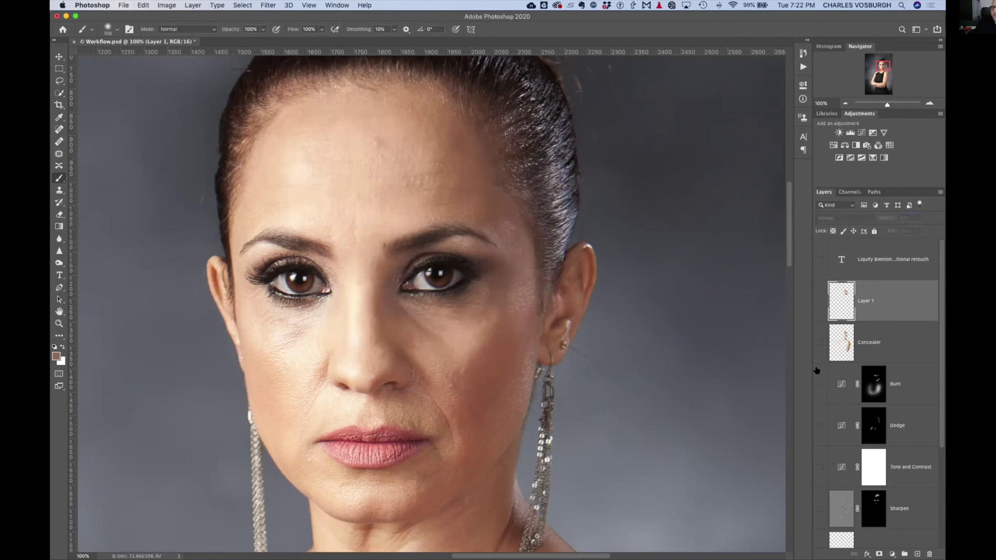
- Turn on the Concealer layer over the Background, comparing the face up close with and without it
{"action": "left_click", "coordinate": [818, 342]}
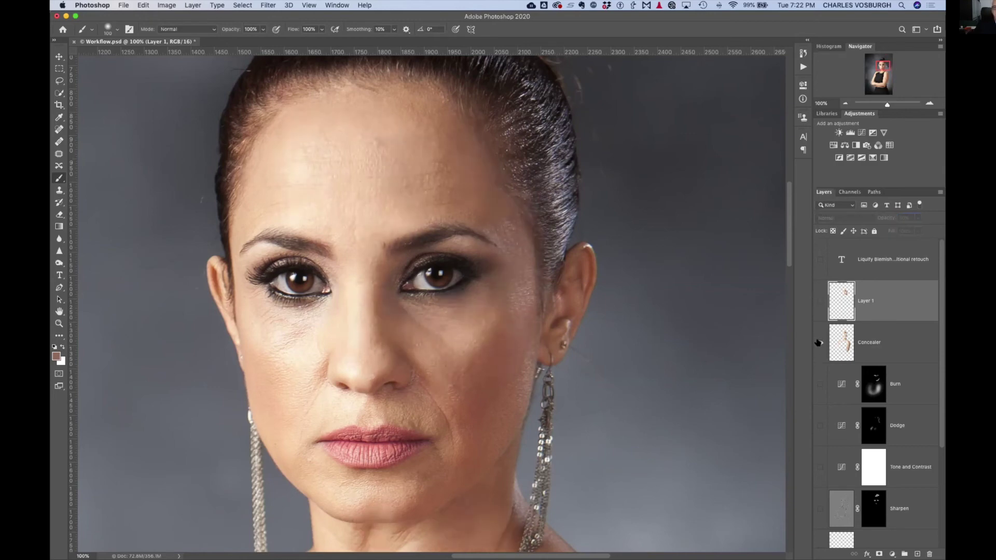
{"action": "left_click", "coordinate": [818, 343]}
{"action": "left_click", "coordinate": [818, 342]}
- Close Workflow.psd without saving the changes
{"action": "left_click", "coordinate": [74, 42]}
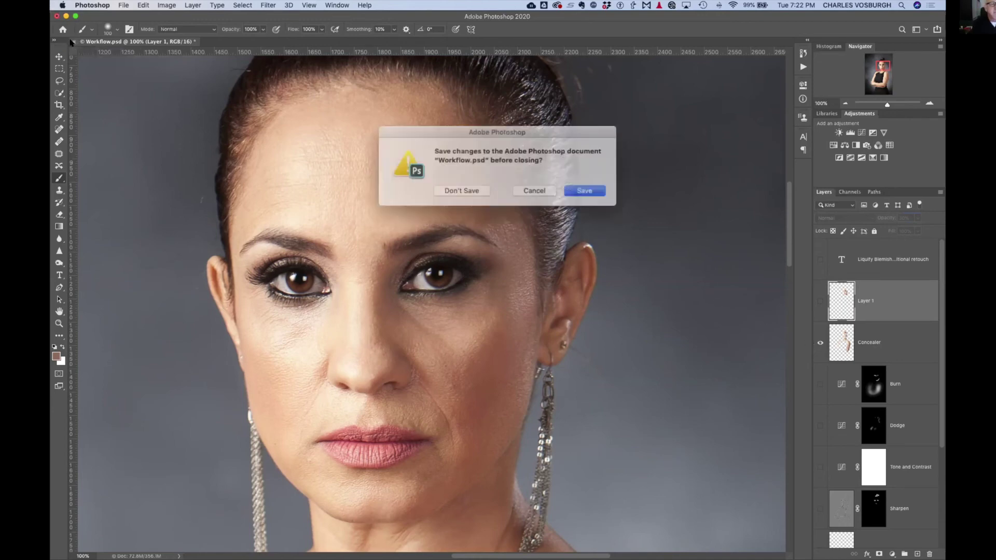
{"action": "left_click", "coordinate": [457, 187]}
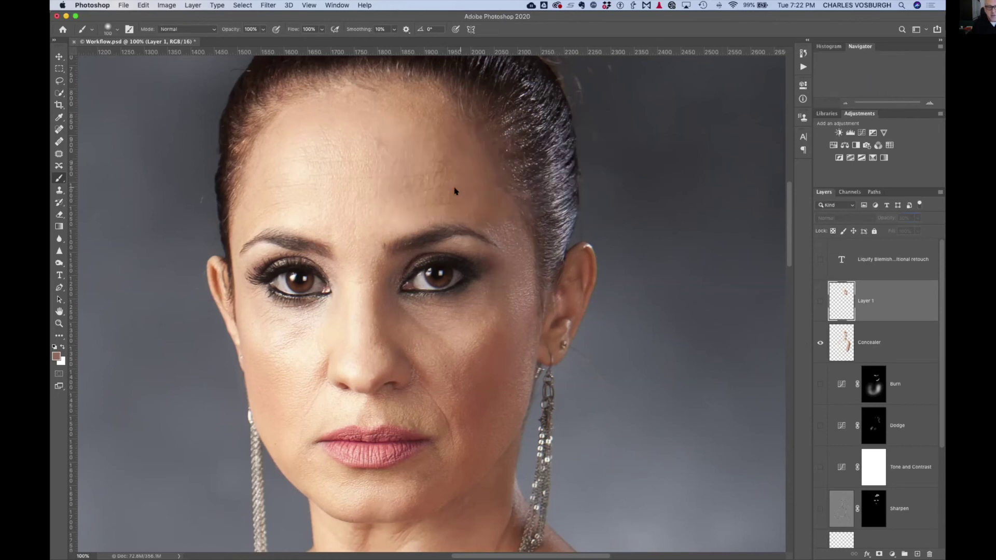
- Open Wrinkles.psd from the Portrait Workflow folder and hide its wrinkles layer
{"action": "key", "text": "super+o"}
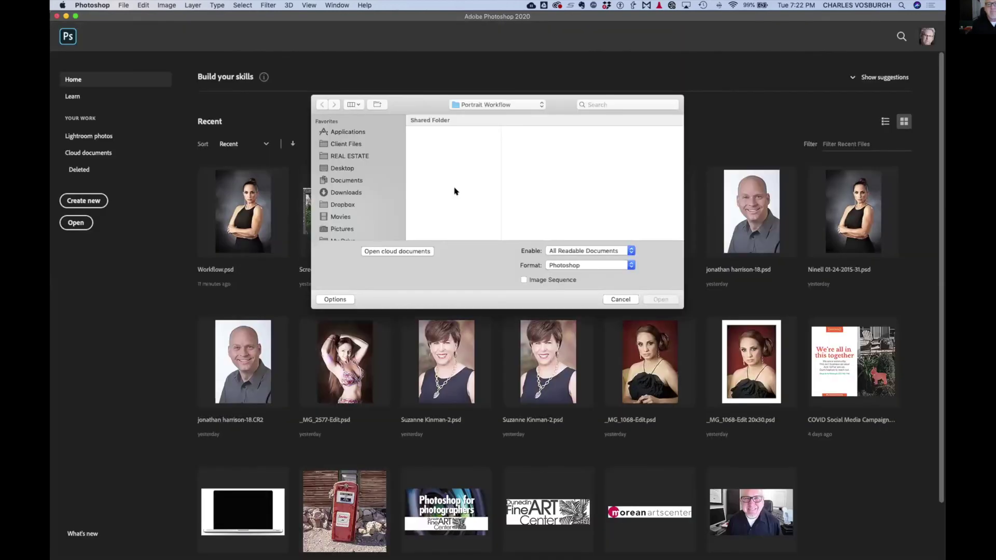
{"action": "left_click", "coordinate": [427, 156]}
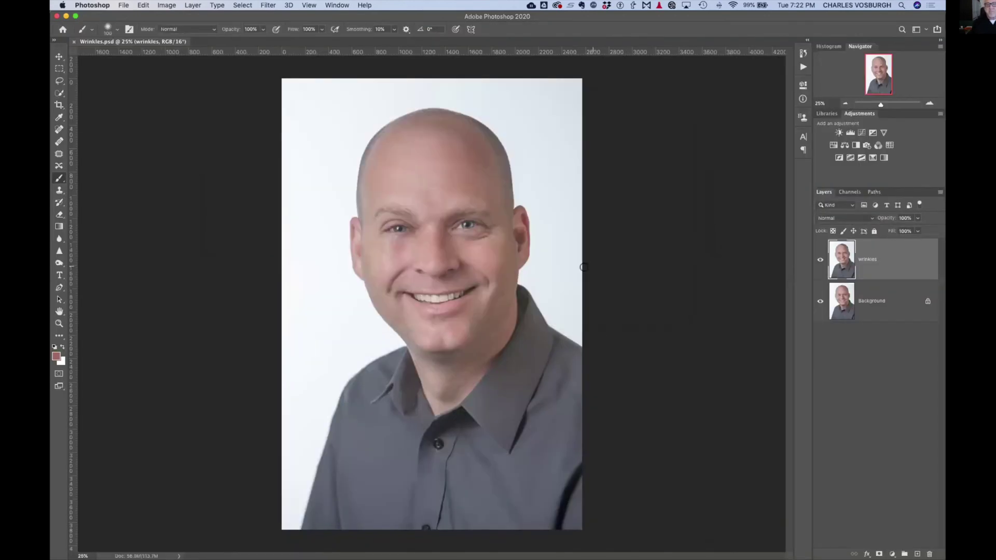
{"action": "left_click", "coordinate": [819, 259]}
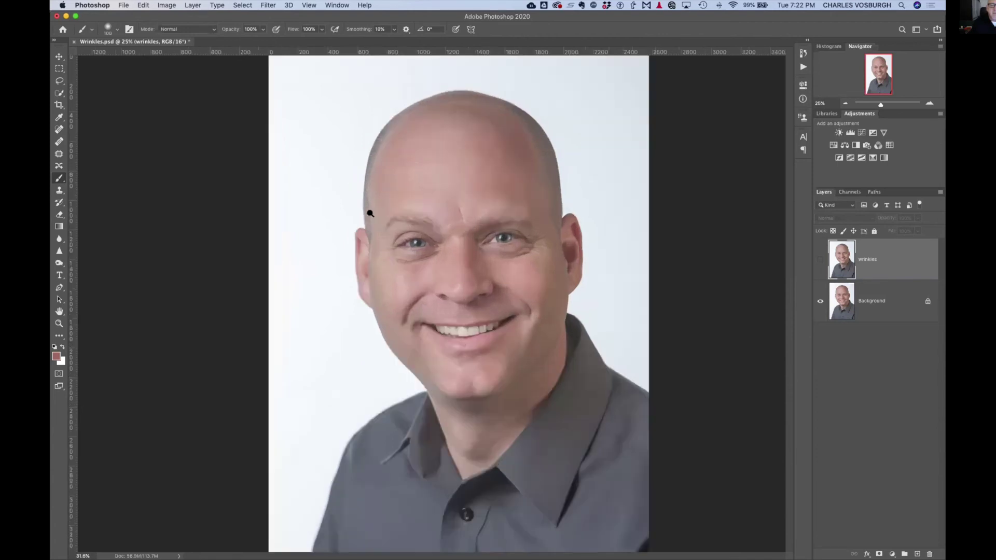
- Duplicate the Background layer under the name "wrinkes"
{"action": "scroll", "coordinate": [367, 211], "scroll_direction": "up", "scroll_amount": 5}
{"action": "mouse_move", "coordinate": [638, 408]}
{"action": "left_mouse_down"}
{"action": "mouse_move", "coordinate": [567, 380]}
{"action": "mouse_move", "coordinate": [502, 260]}
{"action": "mouse_move", "coordinate": [478, 267]}
{"action": "left_mouse_up"}
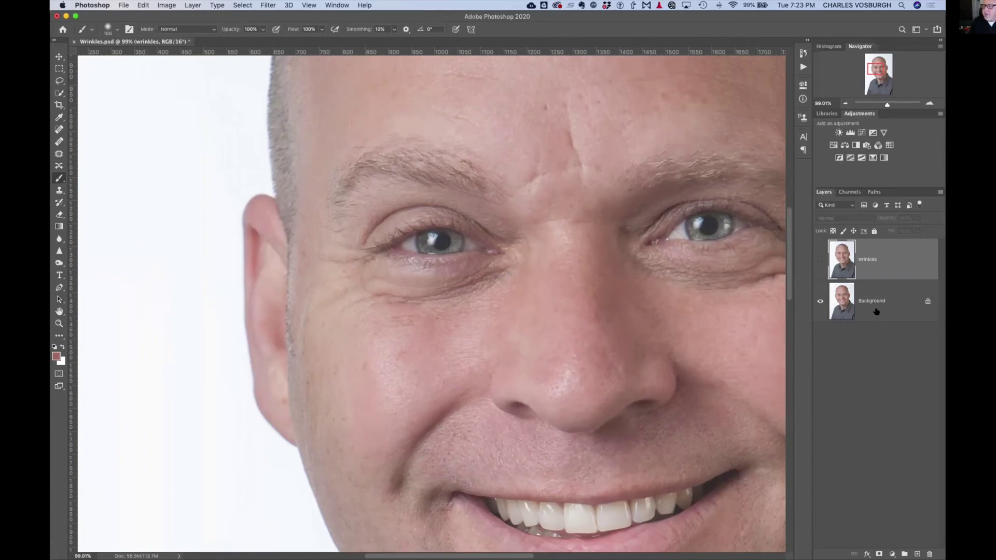
{"action": "left_click", "coordinate": [891, 309]}
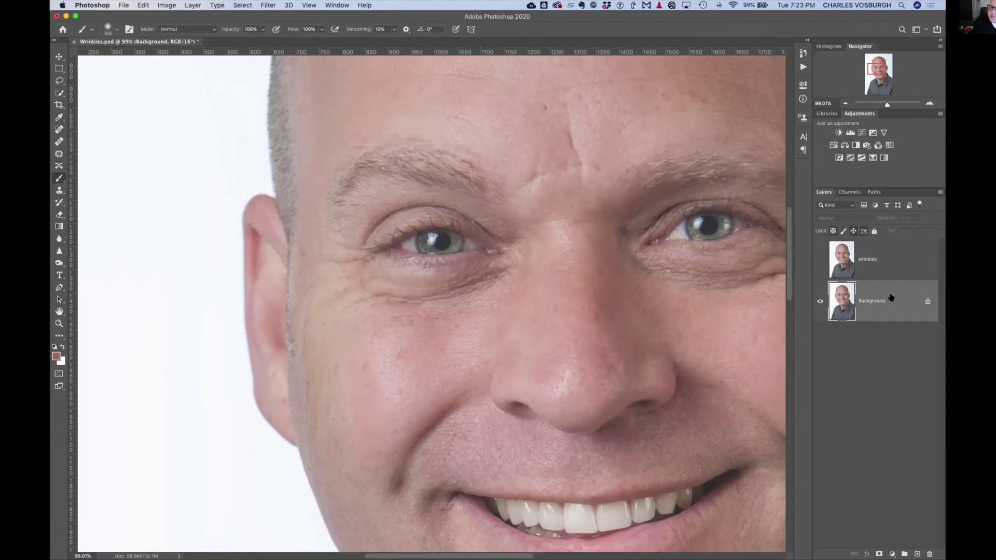
{"action": "left_click", "coordinate": [936, 192]}
{"action": "left_click", "coordinate": [891, 223]}
{"action": "type", "text": "wr"}
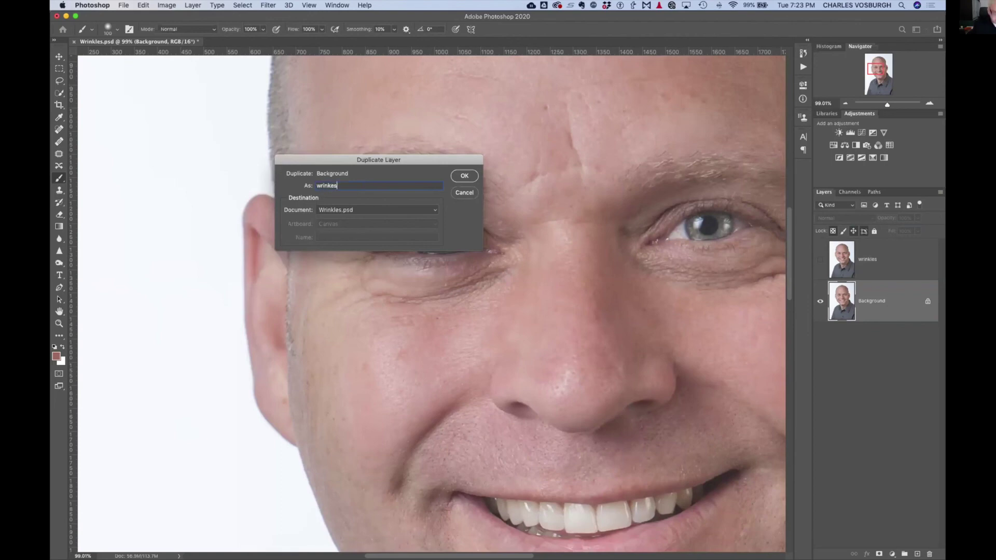
{"action": "key", "text": "Return"}
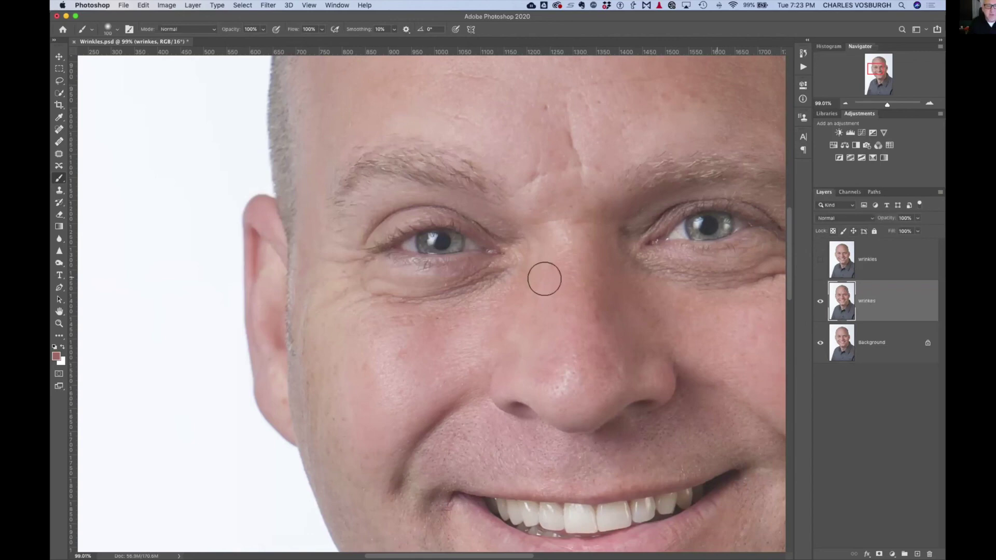
- Patch the wrinkles beneath and at the outer corner of the image's left-hand eye with smooth skin, using the Patch tool
{"action": "left_click", "coordinate": [57, 154]}
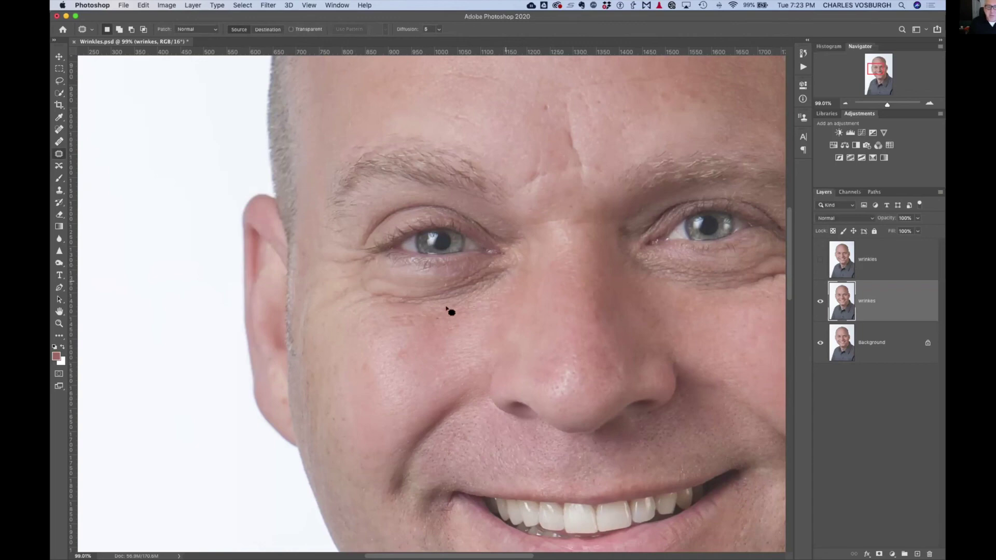
{"action": "mouse_move", "coordinate": [336, 348]}
{"action": "left_mouse_down"}
{"action": "mouse_move", "coordinate": [367, 324]}
{"action": "mouse_move", "coordinate": [440, 310]}
{"action": "mouse_move", "coordinate": [500, 282]}
{"action": "mouse_move", "coordinate": [485, 264]}
{"action": "mouse_move", "coordinate": [322, 295]}
{"action": "mouse_move", "coordinate": [318, 340]}
{"action": "mouse_move", "coordinate": [342, 349]}
{"action": "mouse_move", "coordinate": [344, 361]}
{"action": "left_mouse_up"}
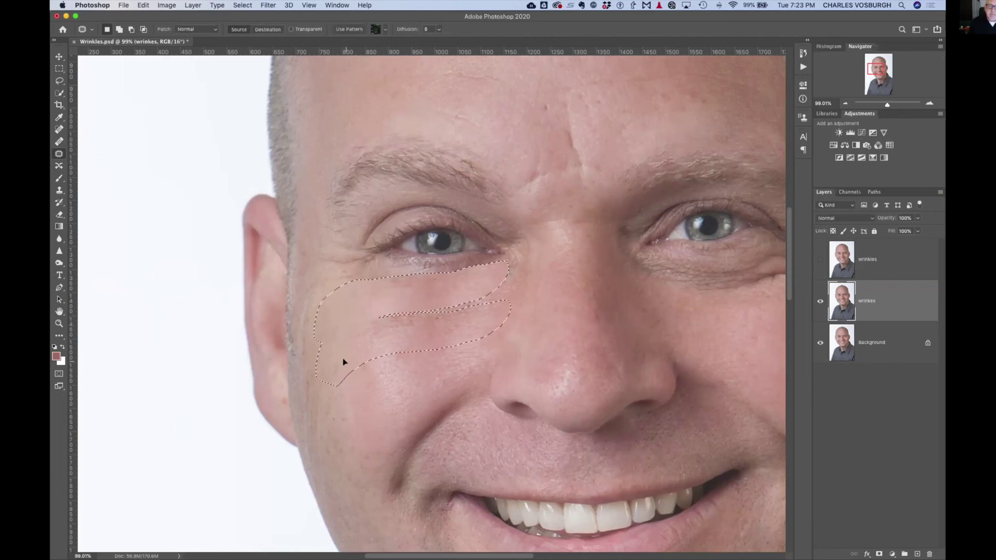
{"action": "mouse_move", "coordinate": [346, 267]}
{"action": "left_mouse_down"}
{"action": "mouse_move", "coordinate": [308, 295]}
{"action": "mouse_move", "coordinate": [508, 281]}
{"action": "mouse_move", "coordinate": [508, 265]}
{"action": "mouse_move", "coordinate": [357, 264]}
{"action": "mouse_move", "coordinate": [371, 300]}
{"action": "left_mouse_up"}
{"action": "key", "text": "super+d"}
{"action": "mouse_move", "coordinate": [439, 318]}
{"action": "left_mouse_down"}
{"action": "mouse_move", "coordinate": [386, 315]}
{"action": "mouse_move", "coordinate": [446, 316]}
{"action": "mouse_move", "coordinate": [418, 323]}
{"action": "mouse_move", "coordinate": [408, 348]}
{"action": "left_mouse_up"}
{"action": "key", "text": "super+d"}
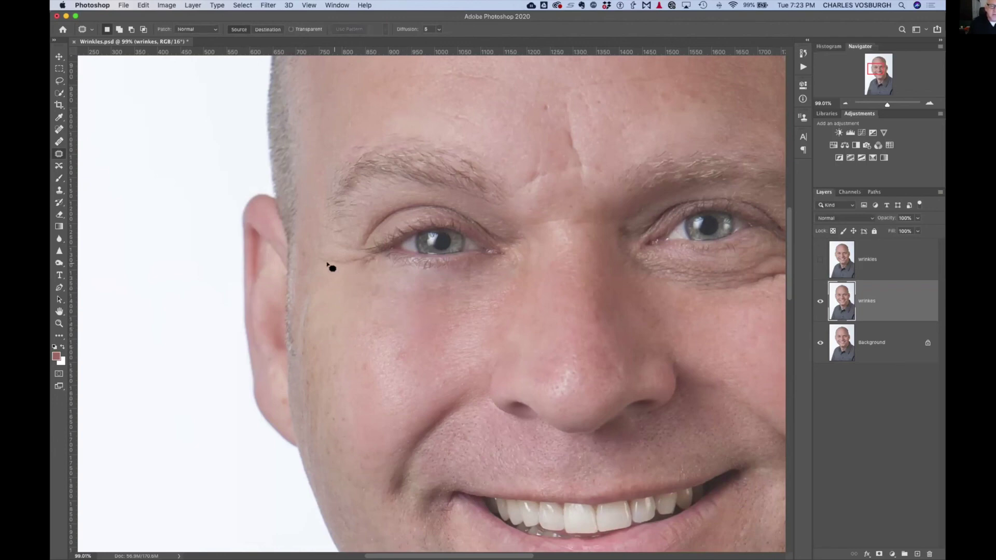
{"action": "mouse_move", "coordinate": [313, 259]}
{"action": "left_mouse_down"}
{"action": "mouse_move", "coordinate": [368, 265]}
{"action": "mouse_move", "coordinate": [363, 242]}
{"action": "mouse_move", "coordinate": [324, 236]}
{"action": "mouse_move", "coordinate": [308, 251]}
{"action": "mouse_move", "coordinate": [311, 243]}
{"action": "mouse_move", "coordinate": [335, 289]}
{"action": "left_mouse_up"}
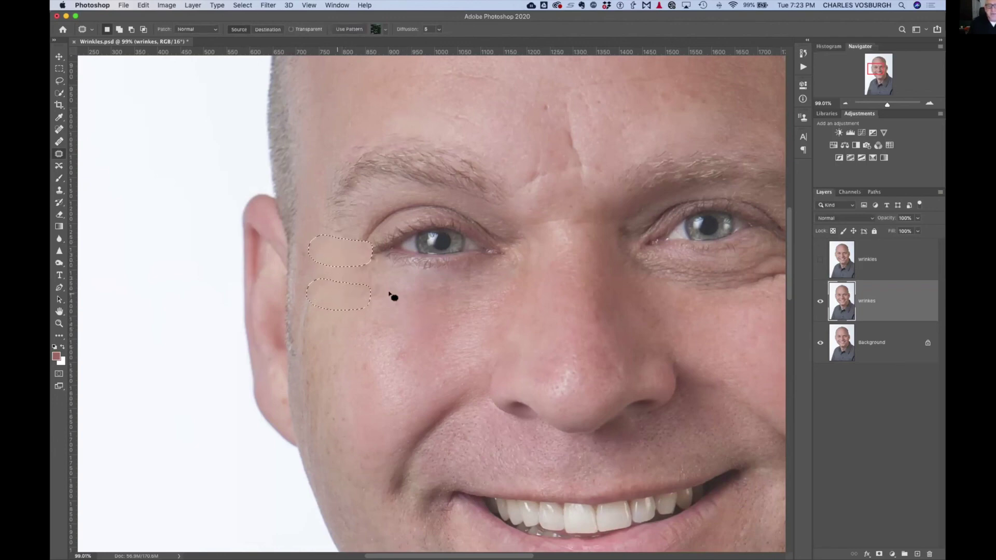
{"action": "key", "text": "super+d"}
- Patch the frown lines between the eyebrows and the crease above them with clean forehead skin, deselecting after each patch
{"action": "mouse_move", "coordinate": [515, 228]}
{"action": "left_mouse_down"}
{"action": "mouse_move", "coordinate": [504, 264]}
{"action": "mouse_move", "coordinate": [522, 261]}
{"action": "mouse_move", "coordinate": [523, 243]}
{"action": "mouse_move", "coordinate": [545, 258]}
{"action": "mouse_move", "coordinate": [557, 208]}
{"action": "left_mouse_up"}
{"action": "key", "text": "super+d"}
{"action": "mouse_move", "coordinate": [576, 127]}
{"action": "left_mouse_down"}
{"action": "mouse_move", "coordinate": [508, 182]}
{"action": "mouse_move", "coordinate": [603, 174]}
{"action": "mouse_move", "coordinate": [590, 144]}
{"action": "mouse_move", "coordinate": [583, 154]}
{"action": "mouse_move", "coordinate": [665, 113]}
{"action": "left_mouse_up"}
{"action": "key", "text": "super+d"}
{"action": "mouse_move", "coordinate": [571, 155]}
{"action": "left_mouse_down"}
{"action": "mouse_move", "coordinate": [544, 147]}
{"action": "mouse_move", "coordinate": [523, 184]}
{"action": "mouse_move", "coordinate": [600, 129]}
{"action": "mouse_move", "coordinate": [571, 134]}
{"action": "left_mouse_up"}
{"action": "key", "text": "super+d"}
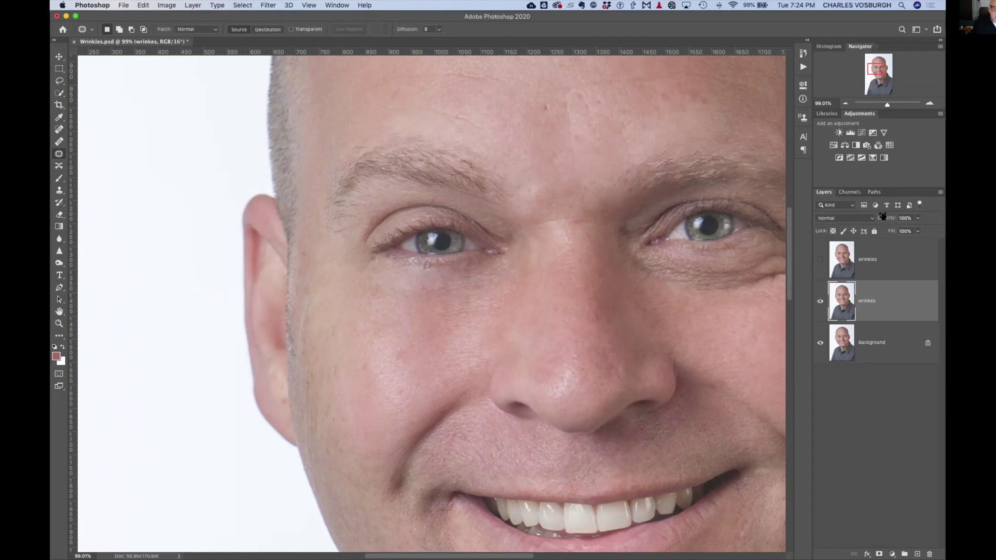
- Preview the wrinkes layer at 0% and 100% opacity, and set its opacity to 48%
{"action": "left_click_drag", "start_coordinate": [882, 216], "coordinate": [807, 216]}
{"action": "type", "text": "0"}
{"action": "key", "text": "Return"}
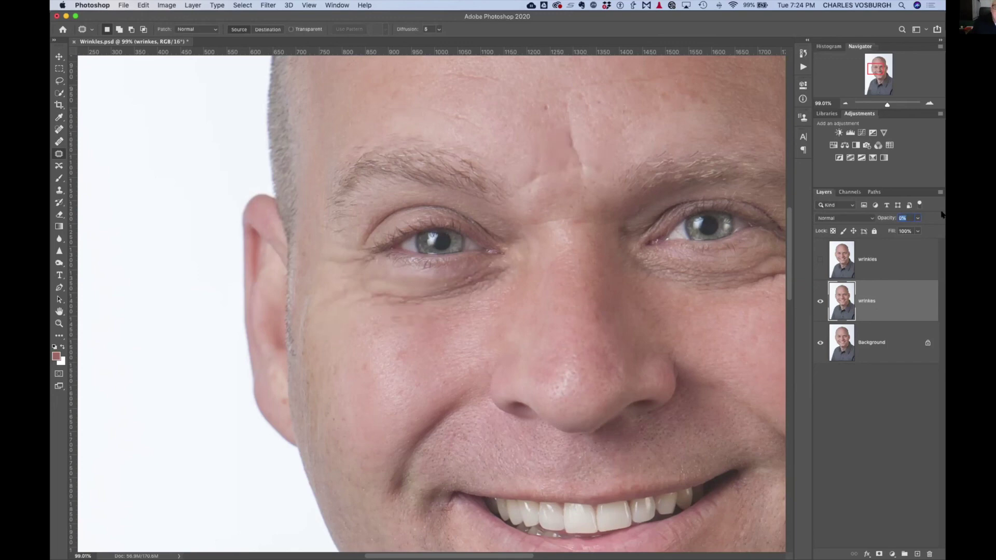
{"action": "type", "text": "100"}
{"action": "key", "text": "Return"}
{"action": "type", "text": "11"}
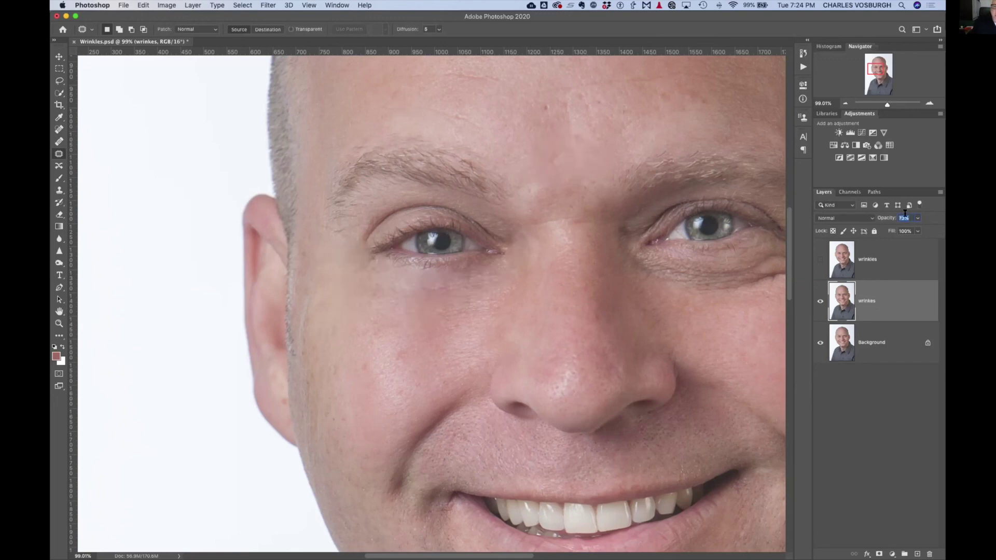
{"action": "key", "text": "Return"}
{"action": "type", "text": "53"}
{"action": "key", "text": "Return"}
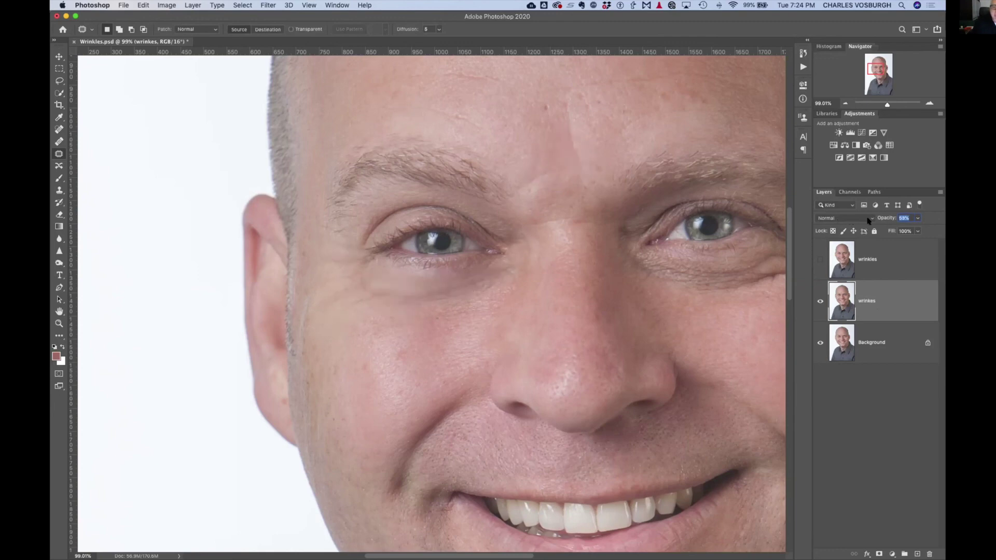
{"action": "key", "text": "Down"}
- Compare the face with and without the wrinkes layer, then view that layer without the Background and restore both
{"action": "left_click", "coordinate": [818, 300]}
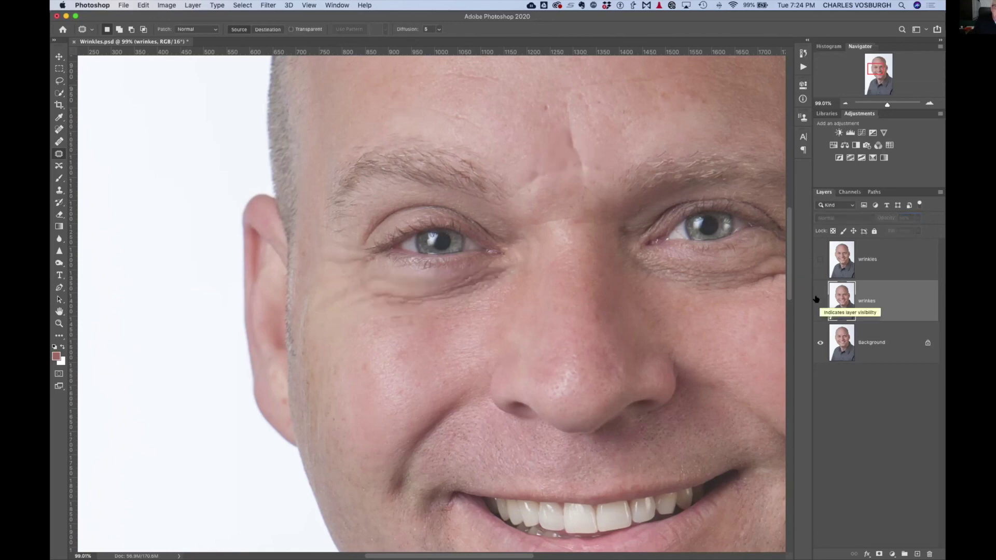
{"action": "left_click", "coordinate": [818, 300]}
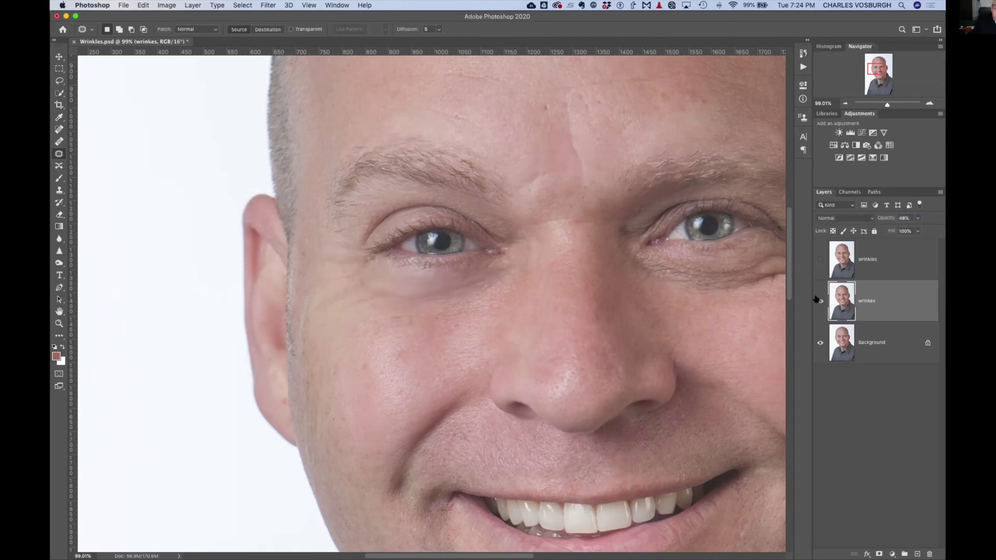
{"action": "left_click", "coordinate": [818, 342]}
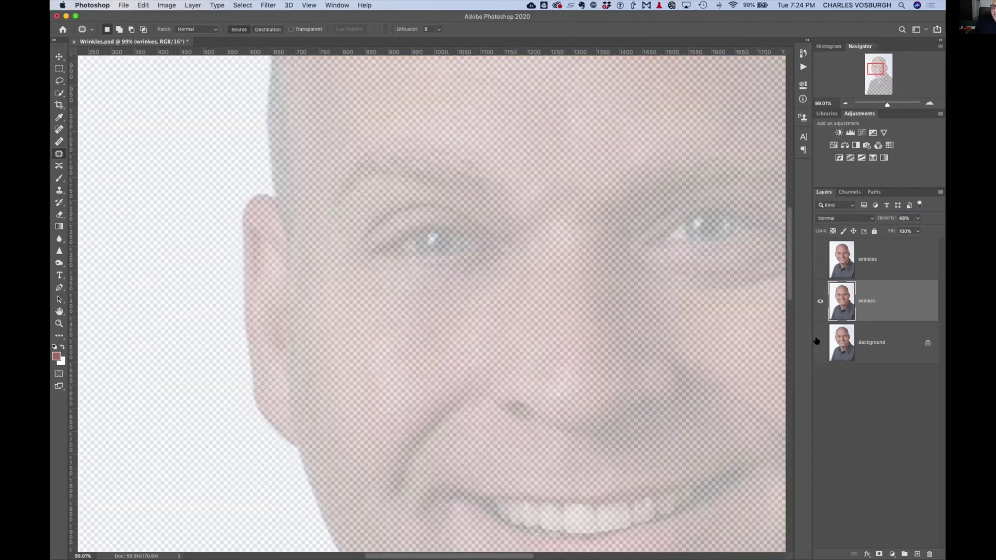
{"action": "left_click", "coordinate": [822, 311], "text": "alt"}
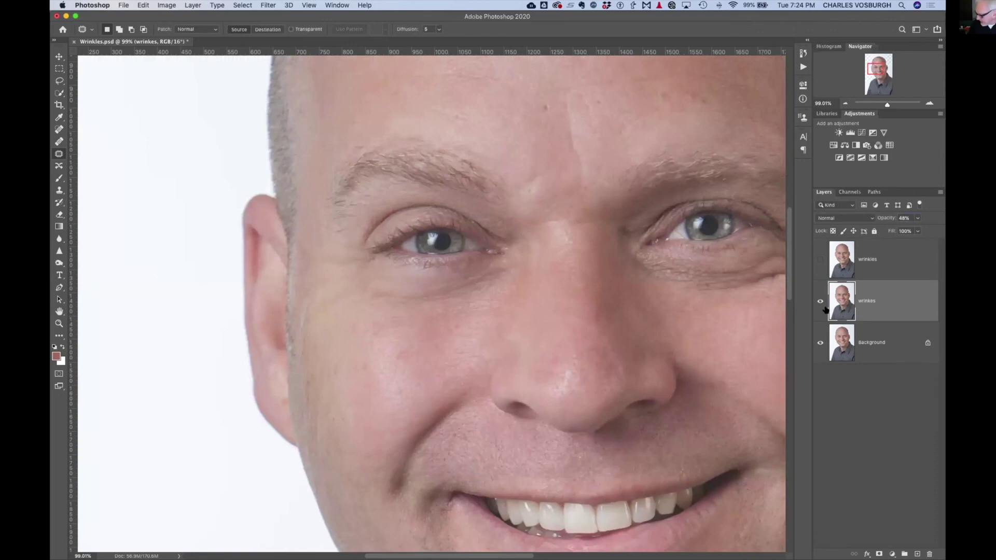